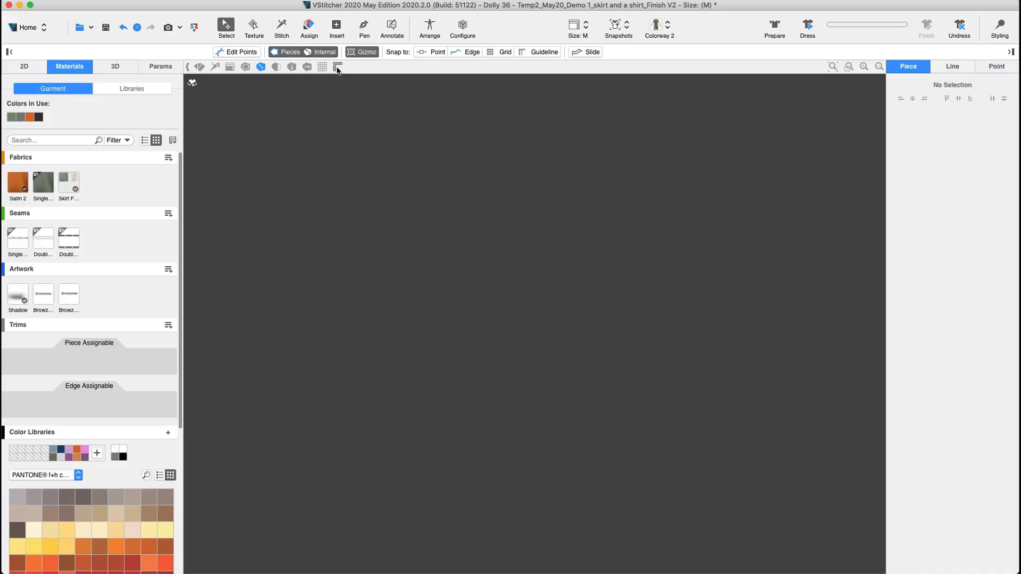
# Show the rulers, place a vertical guideline at about 250 on the horizontal ruler, and clone it once at an 8 cm offset.
pyautogui.click(337, 67)
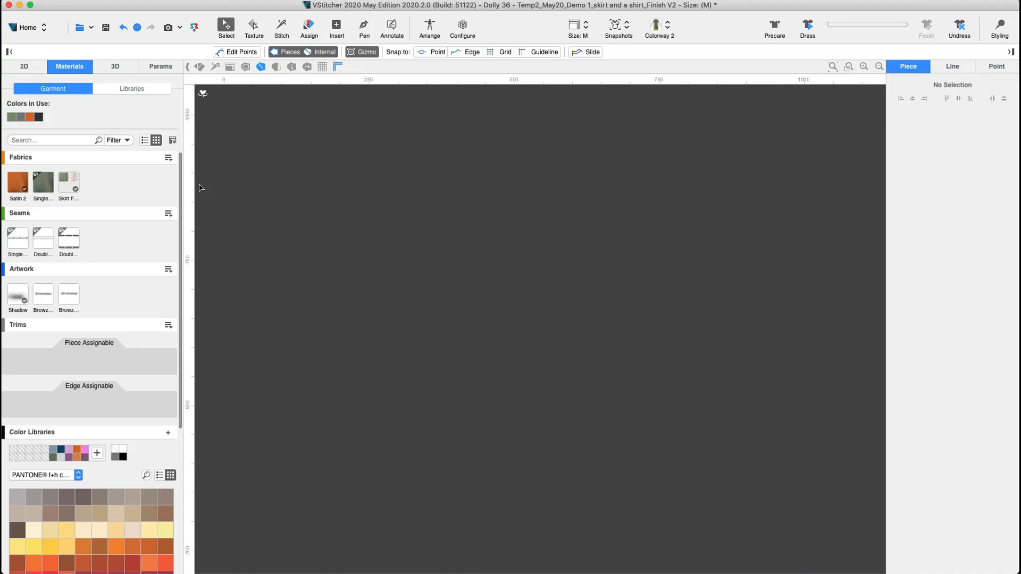
pyautogui.moveTo(192, 191); pyautogui.dragTo(369, 191)
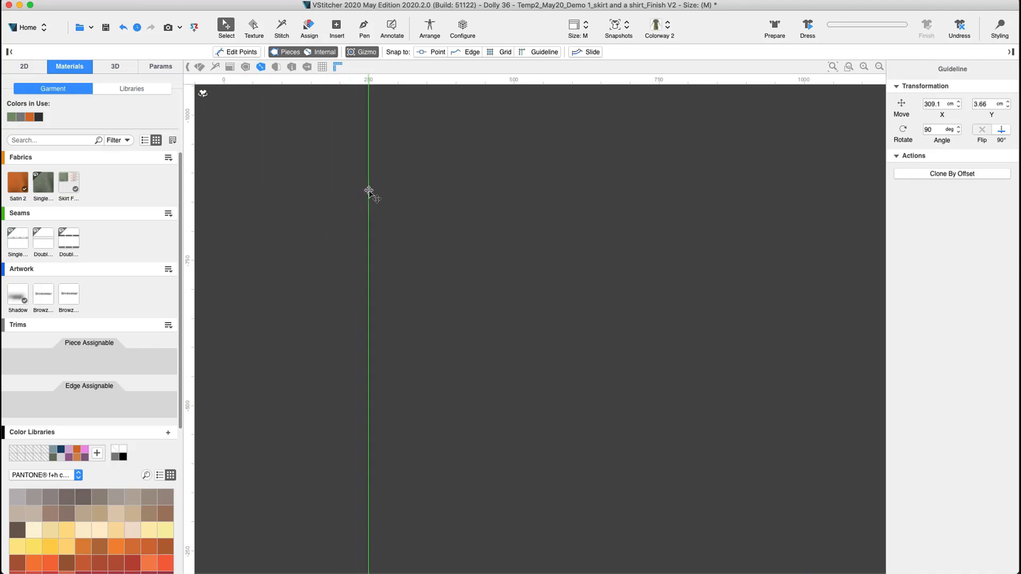
pyautogui.click(963, 176)
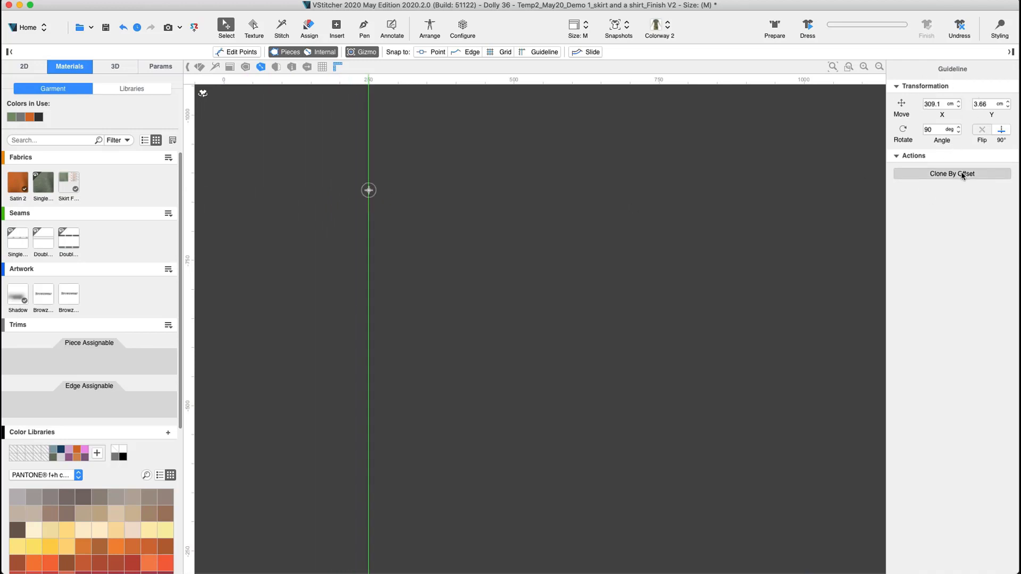
pyautogui.write('8')
pyautogui.click(990, 244)
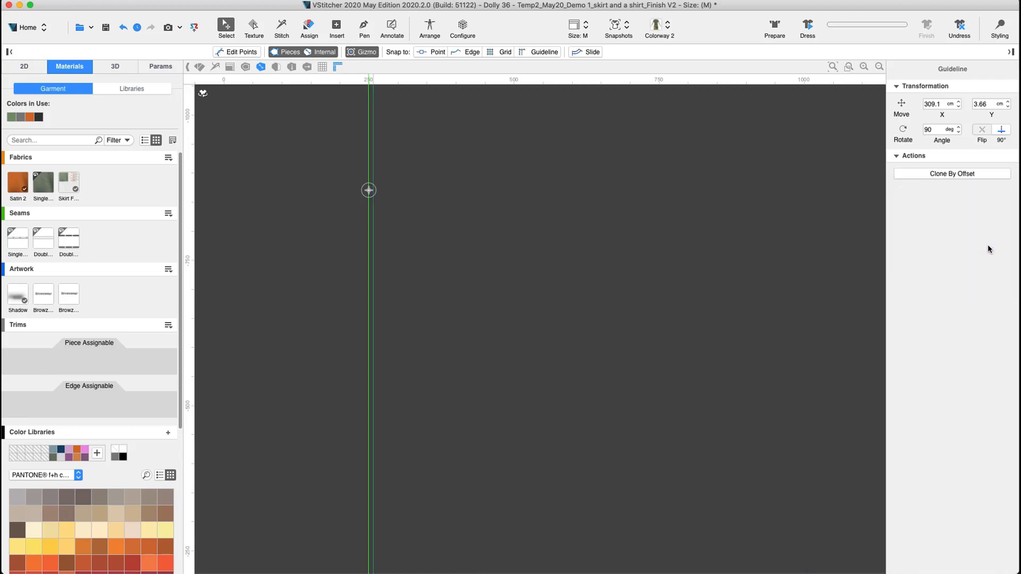
# Clone the original vertical guideline twice more, at offsets of 19 cm and 23.5 cm.
pyautogui.click(961, 173)
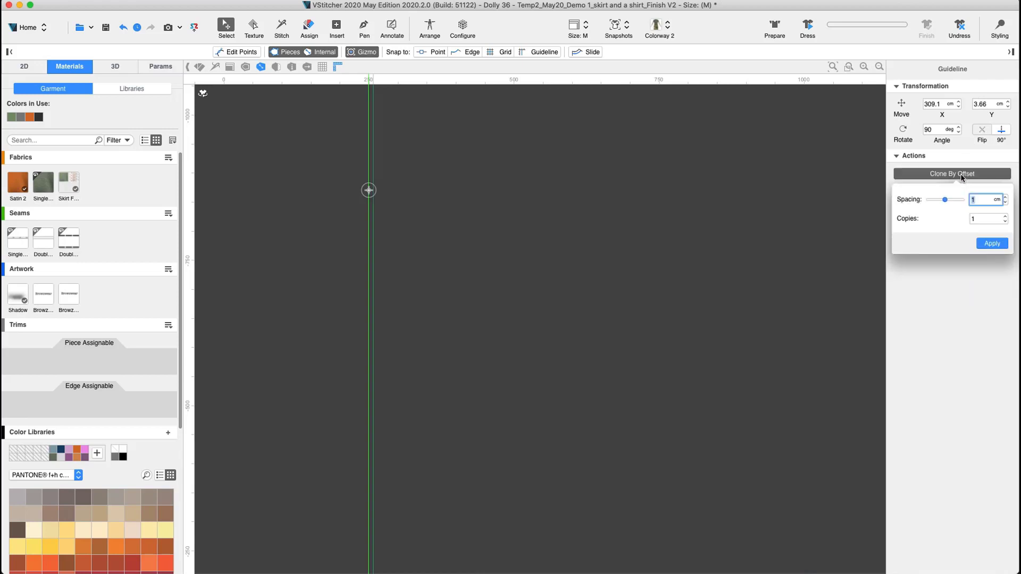
pyautogui.write('19')
pyautogui.click(978, 248)
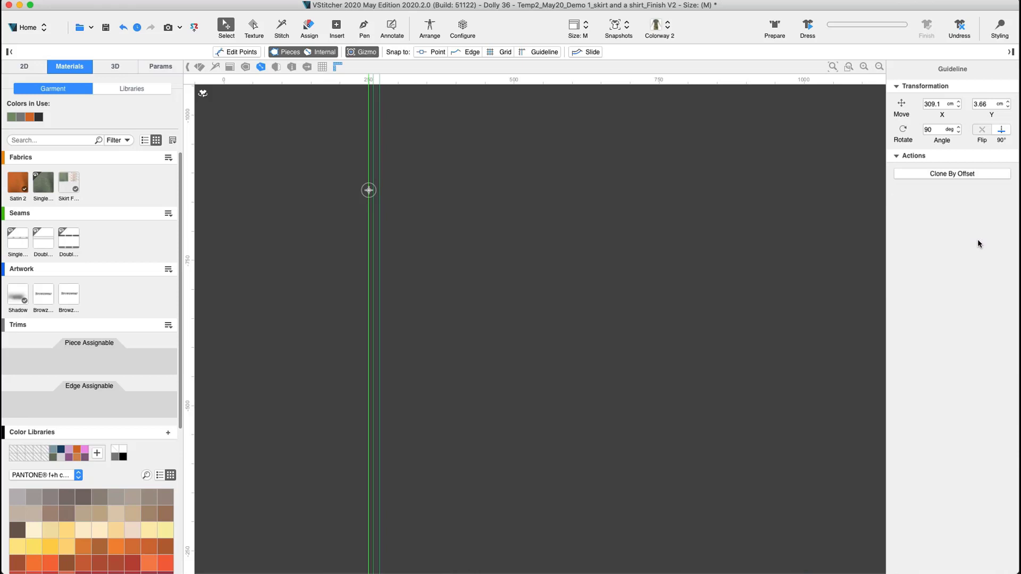
pyautogui.click(951, 176)
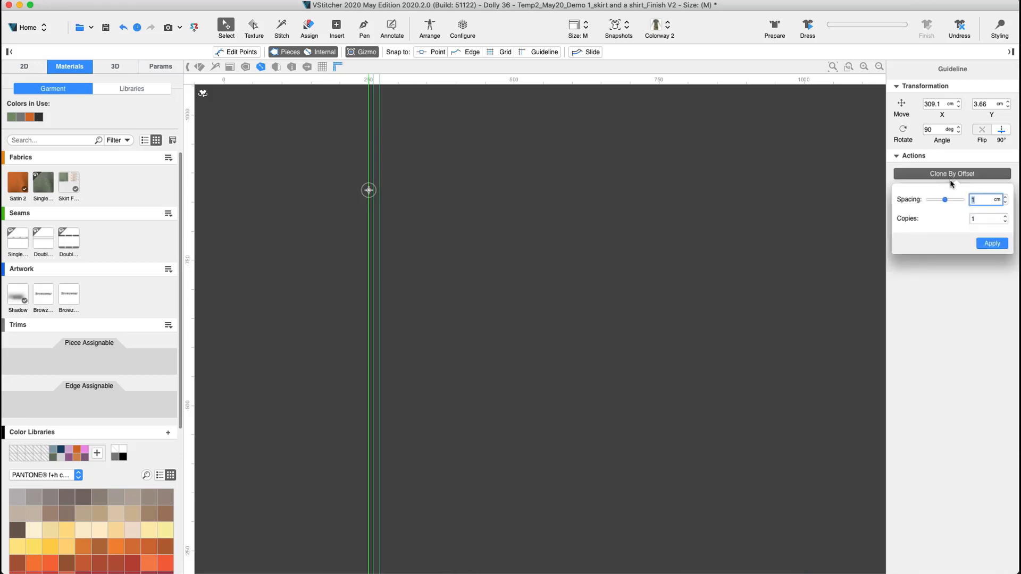
pyautogui.write('23.5')
pyautogui.click(980, 242)
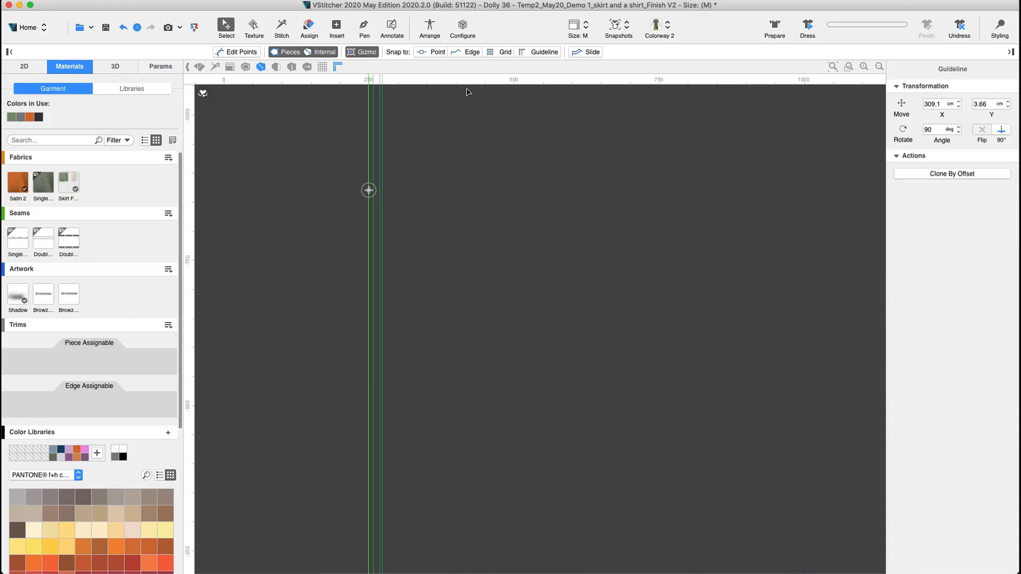
# Place a horizontal guideline at about -850 on the vertical ruler and clone it at offsets of 2.5 cm and 8 cm.
pyautogui.moveTo(469, 81); pyautogui.dragTo(465, 202)
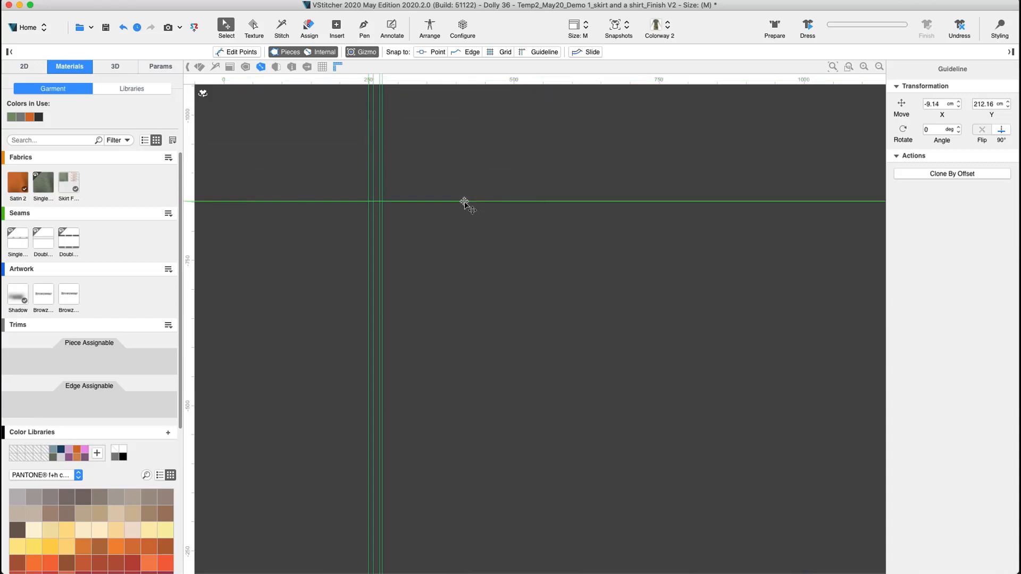
pyautogui.click(937, 175)
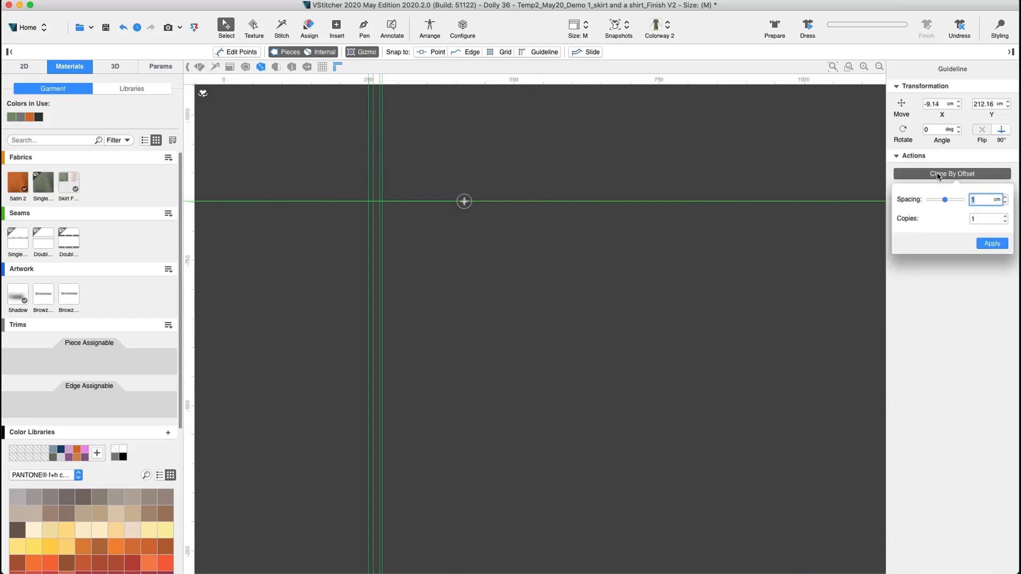
pyautogui.write('2.5')
pyautogui.click(1003, 240)
pyautogui.click(953, 174)
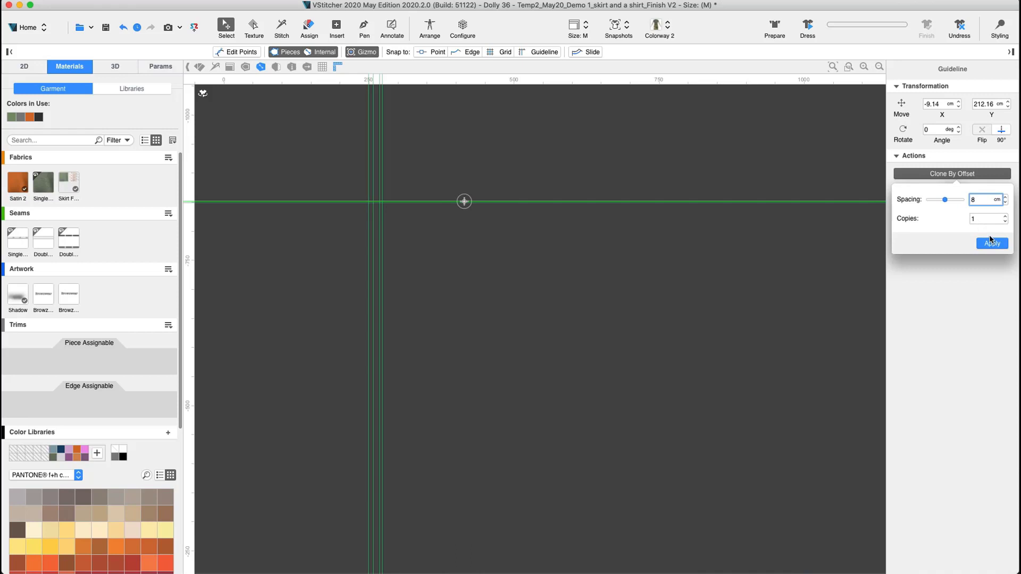
pyautogui.click(992, 243)
# Clone the original horizontal guideline at offsets of 20 cm and 40 cm.
pyautogui.click(974, 176)
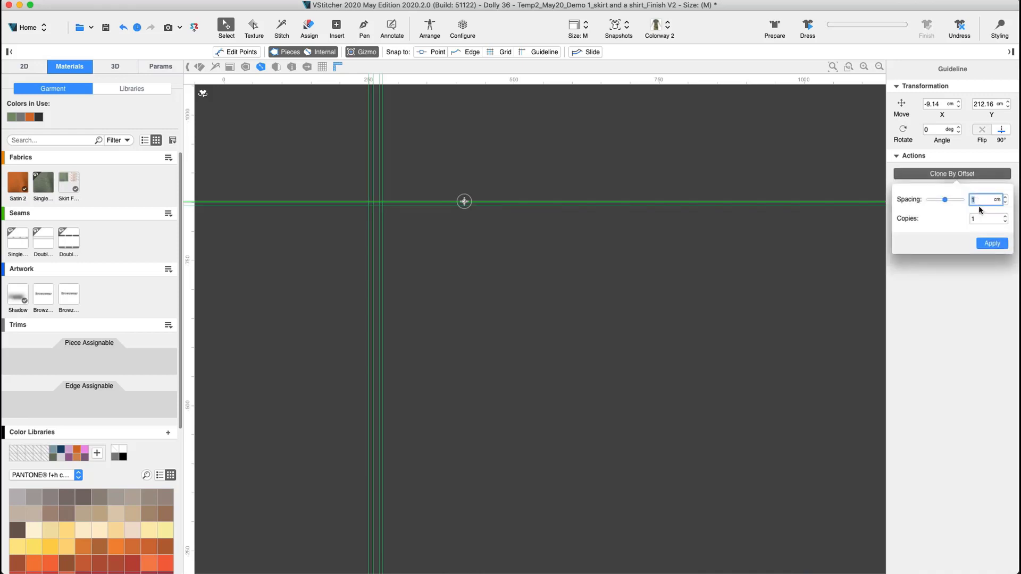
pyautogui.write('20')
pyautogui.click(992, 243)
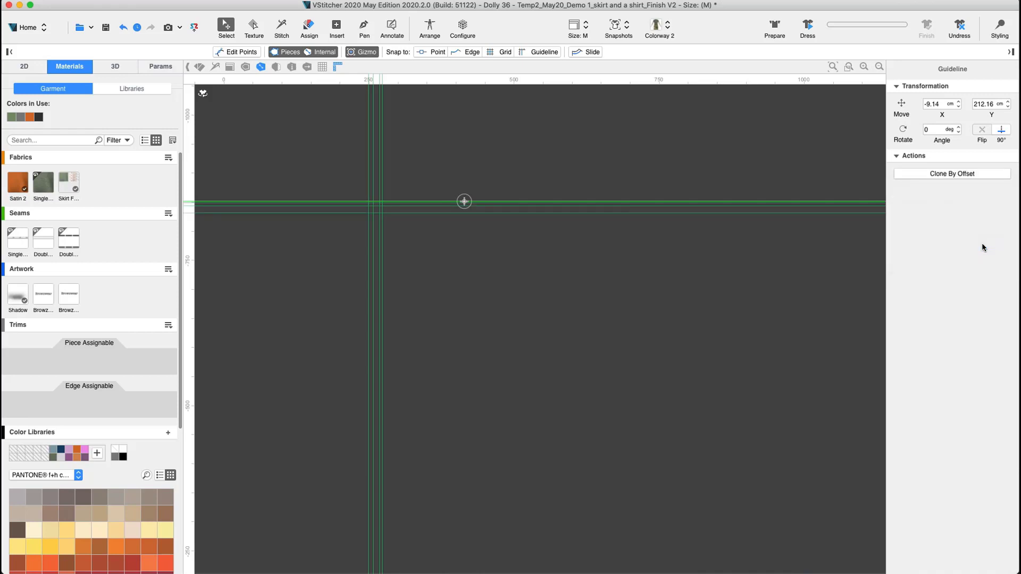
pyautogui.click(968, 176)
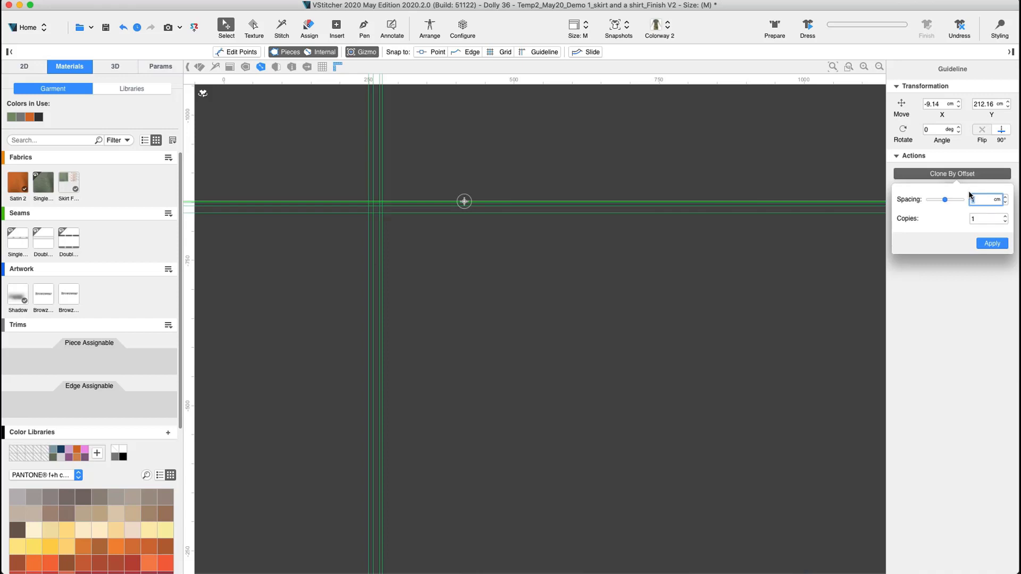
pyautogui.write('40')
pyautogui.click(992, 243)
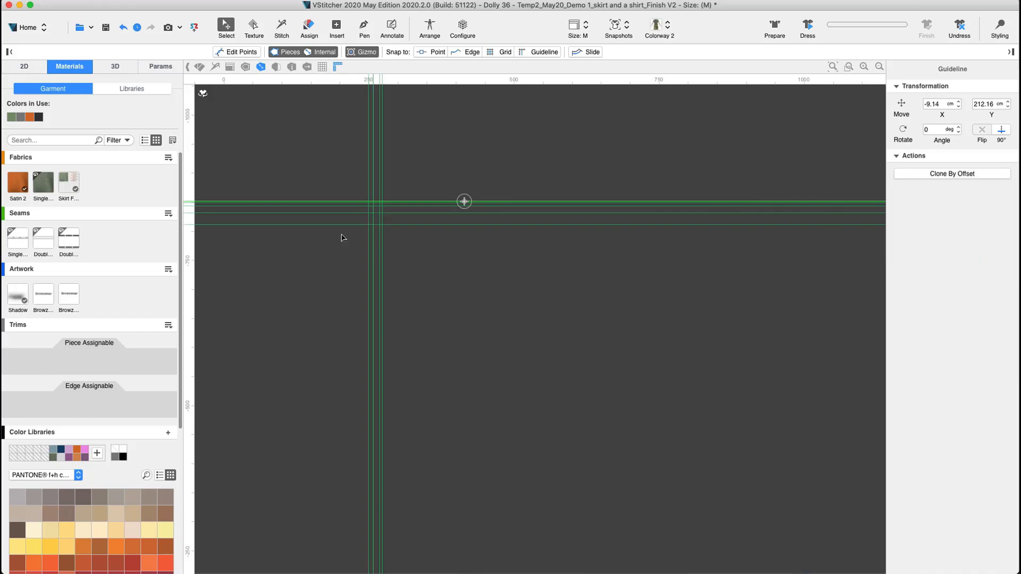
# Turn on snapping to guidelines, lock the guidelines in the 2D view and clear the selection.
pyautogui.scroll(10, 358, 240)
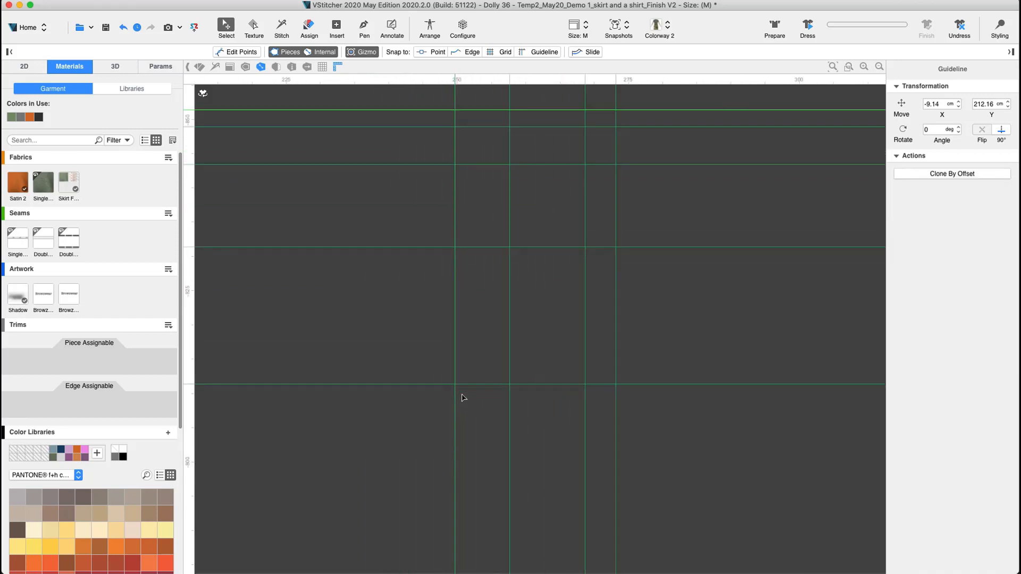
pyautogui.scroll(3, 479, 383)
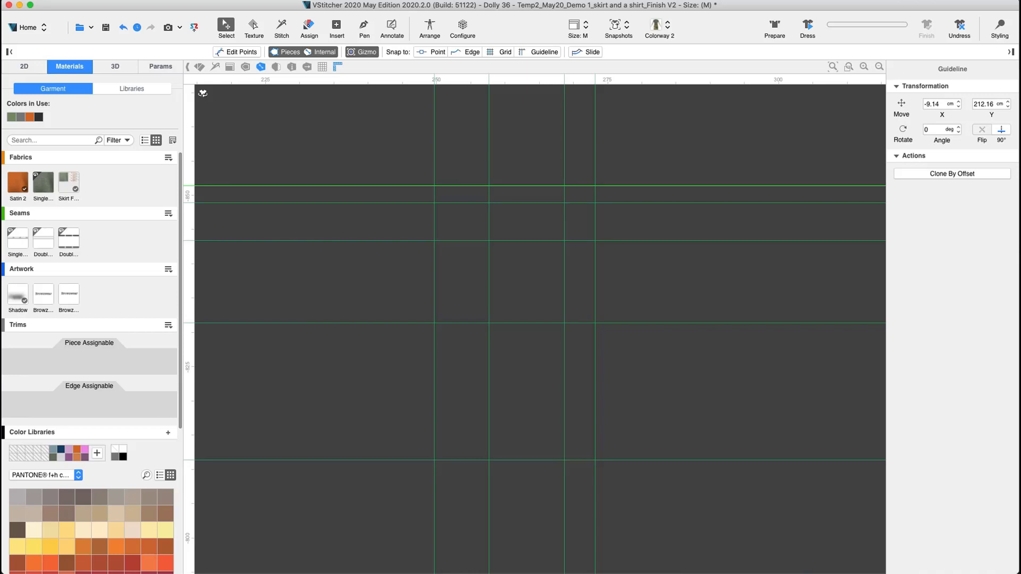
pyautogui.rightClick(524, 134)
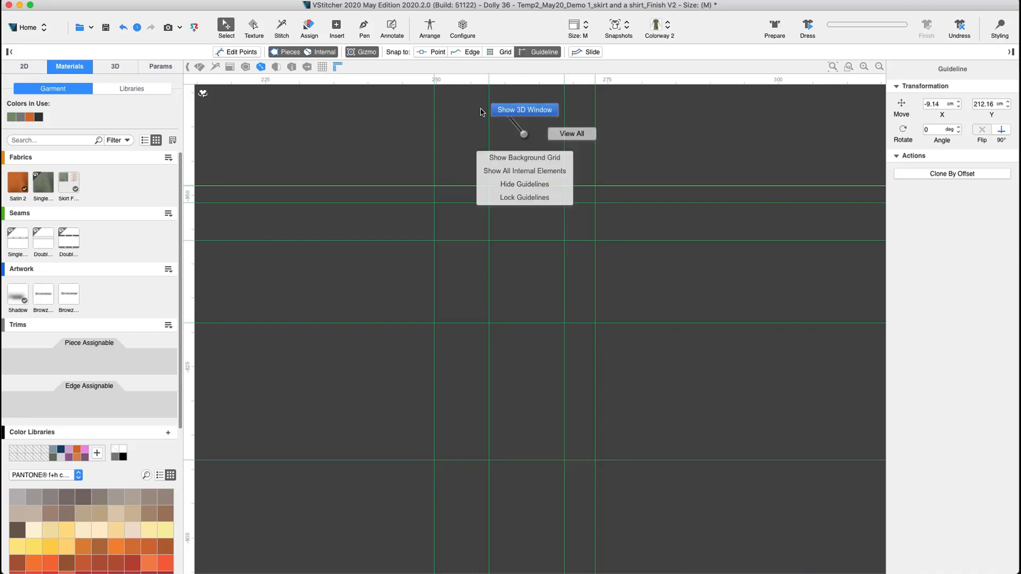
pyautogui.click(521, 197)
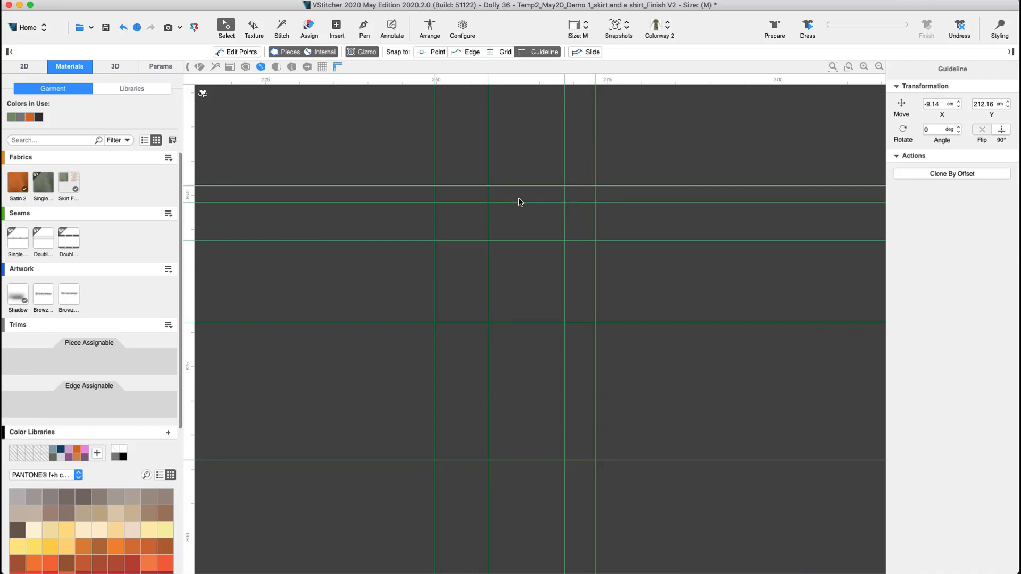
pyautogui.click(491, 176)
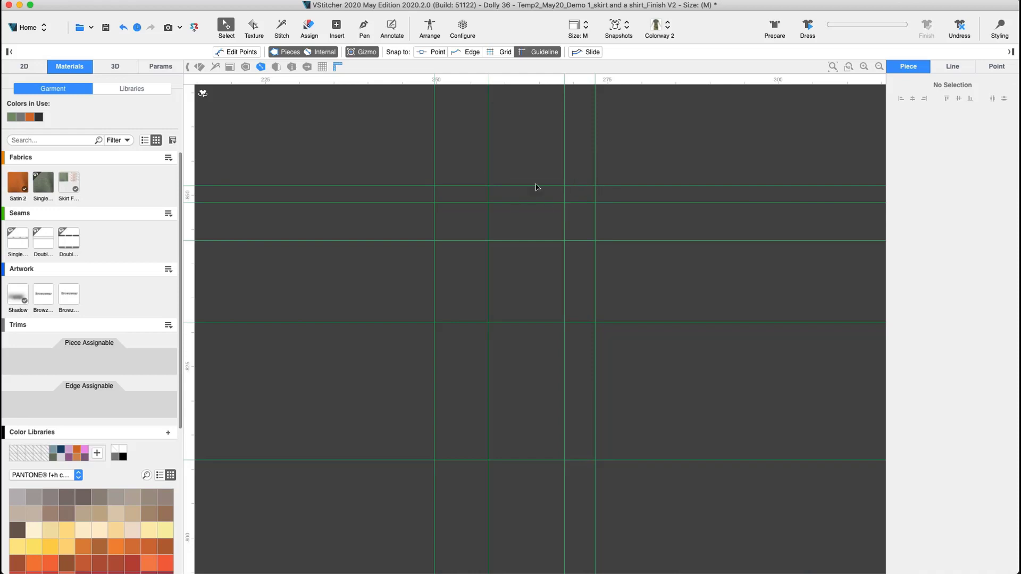
# Draw a closed six-point half-bodice outline with the Pen tool, snapping to the guideline intersections through neckline, shoulder, armhole, side seam and hem.
pyautogui.click(359, 30)
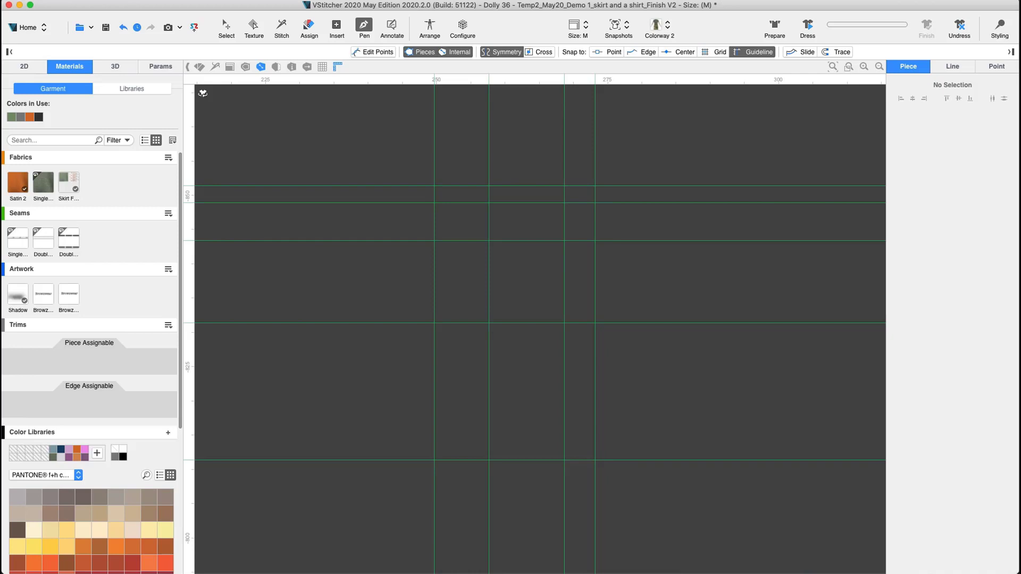
pyautogui.click(434, 241)
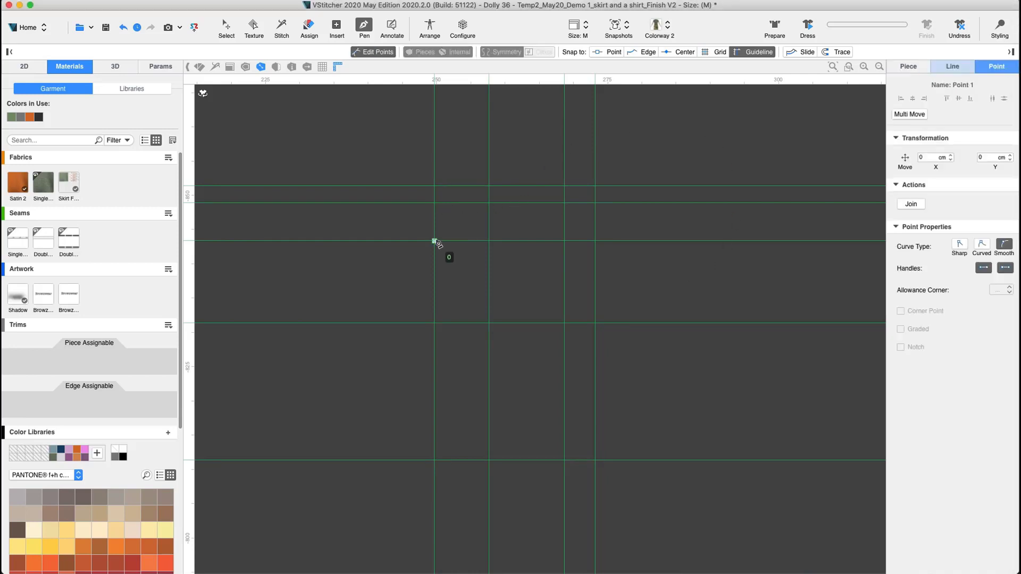
pyautogui.click(489, 186)
pyautogui.click(564, 203)
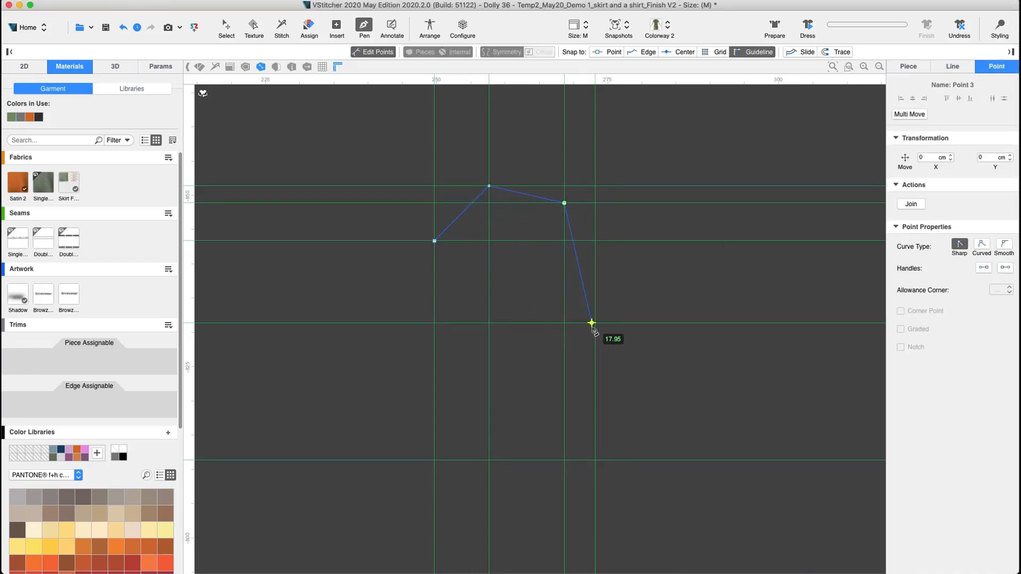
pyautogui.click(595, 322)
pyautogui.click(595, 460)
pyautogui.click(435, 461)
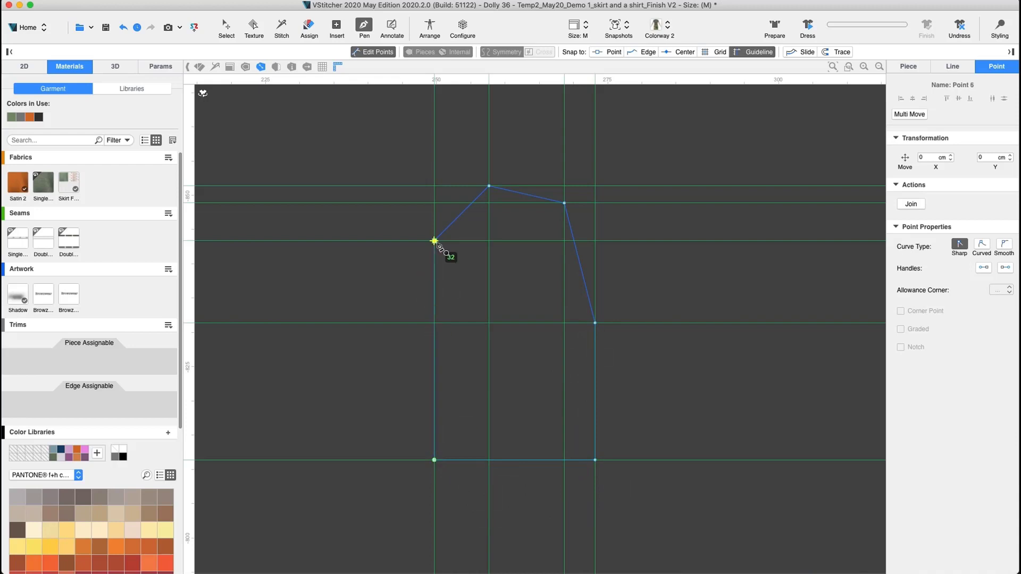
pyautogui.click(435, 241)
# Assign the green Single Jersey fabric to the newly drawn bodice piece.
pyautogui.click(44, 183)
pyautogui.click(308, 28)
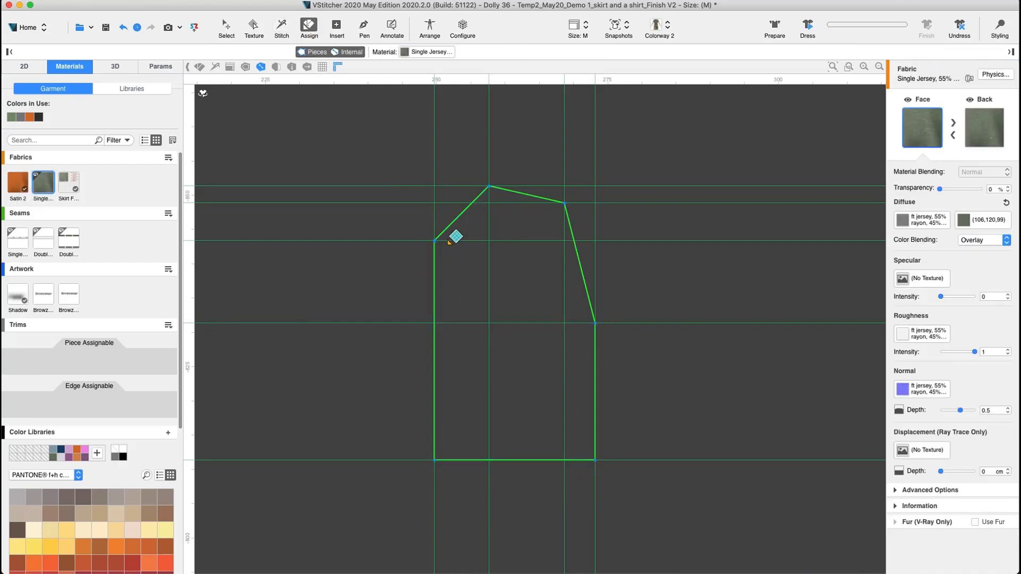
pyautogui.click(463, 242)
# Make the underarm and centre neckline points curved, and shape the armhole and neckline edges into inward curves.
pyautogui.click(596, 323)
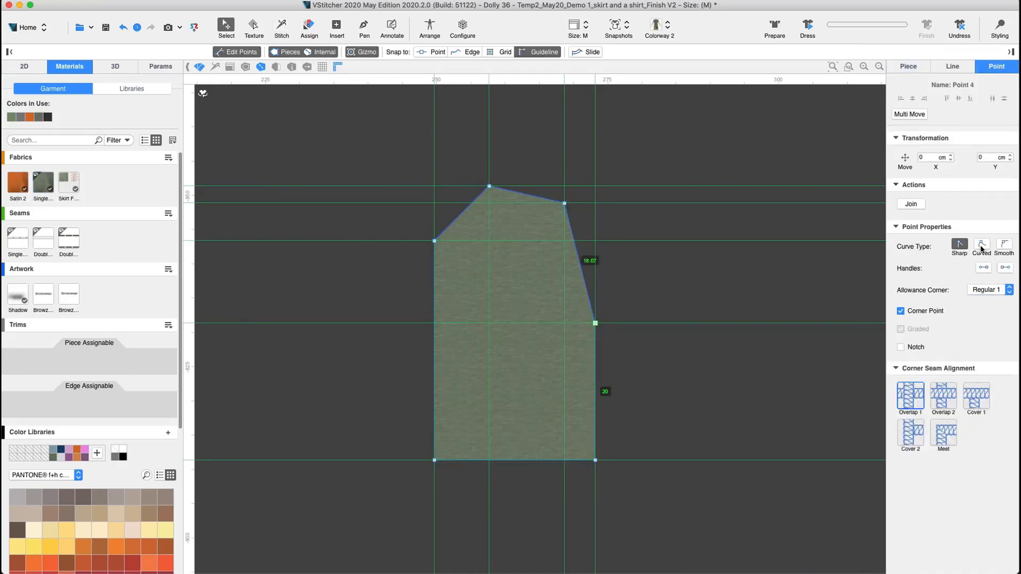
pyautogui.click(982, 246)
pyautogui.moveTo(586, 283); pyautogui.dragTo(544, 326)
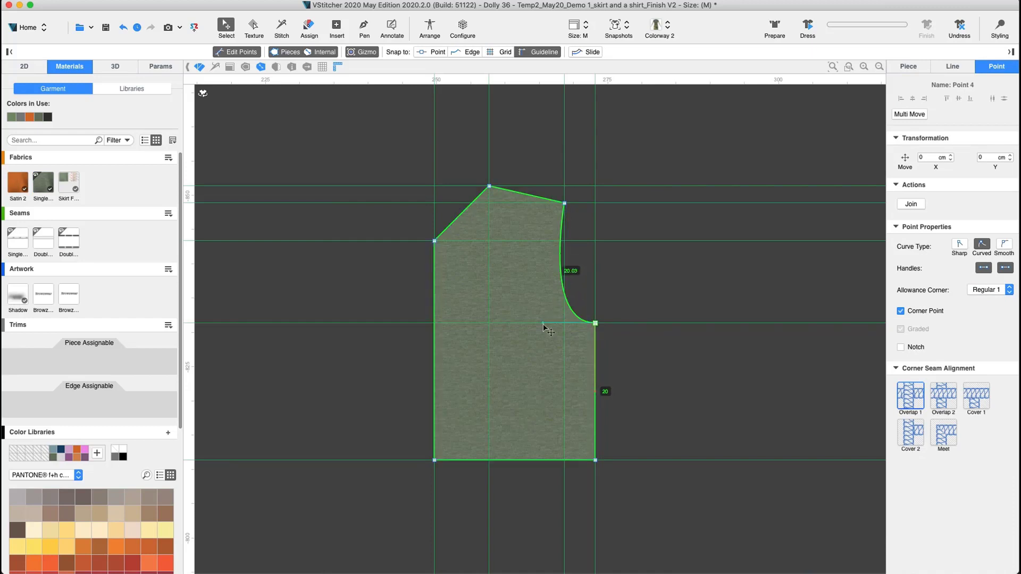
pyautogui.click(435, 241)
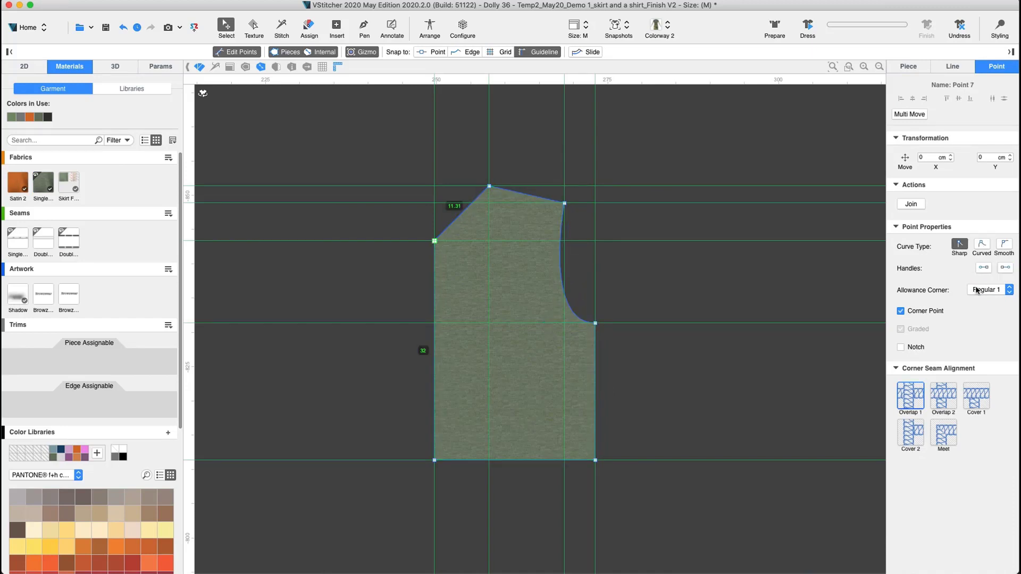
pyautogui.moveTo(462, 214); pyautogui.dragTo(480, 240)
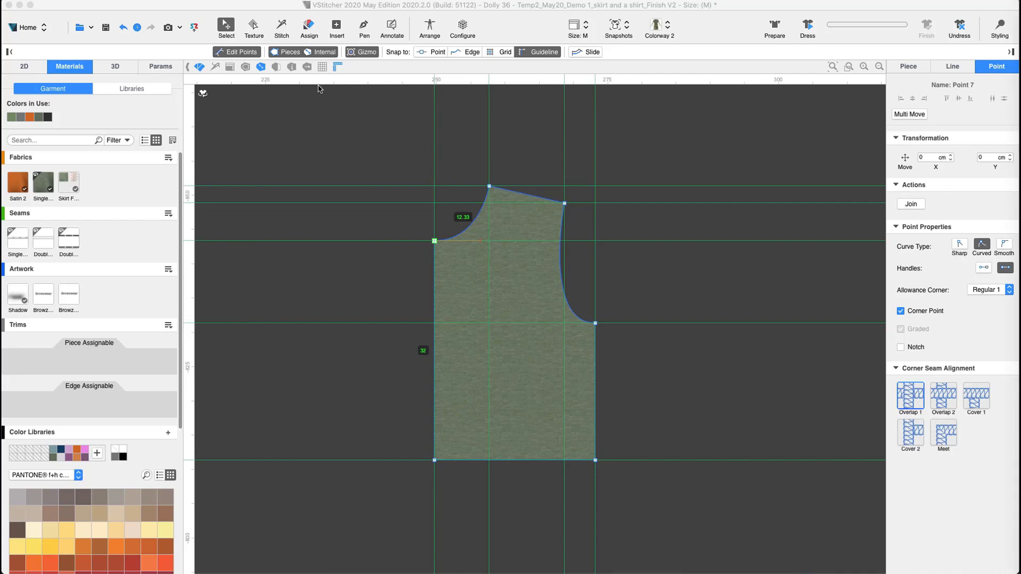
# Hide the fabric display on the piece and unlock the guidelines.
pyautogui.click(200, 66)
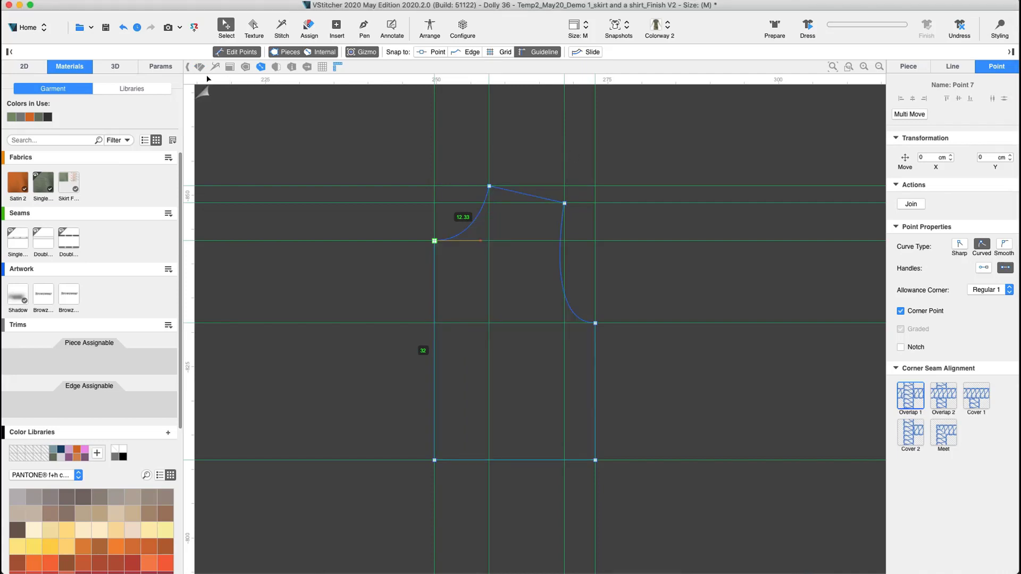
pyautogui.rightClick(518, 150)
pyautogui.click(513, 213)
pyautogui.click(537, 201)
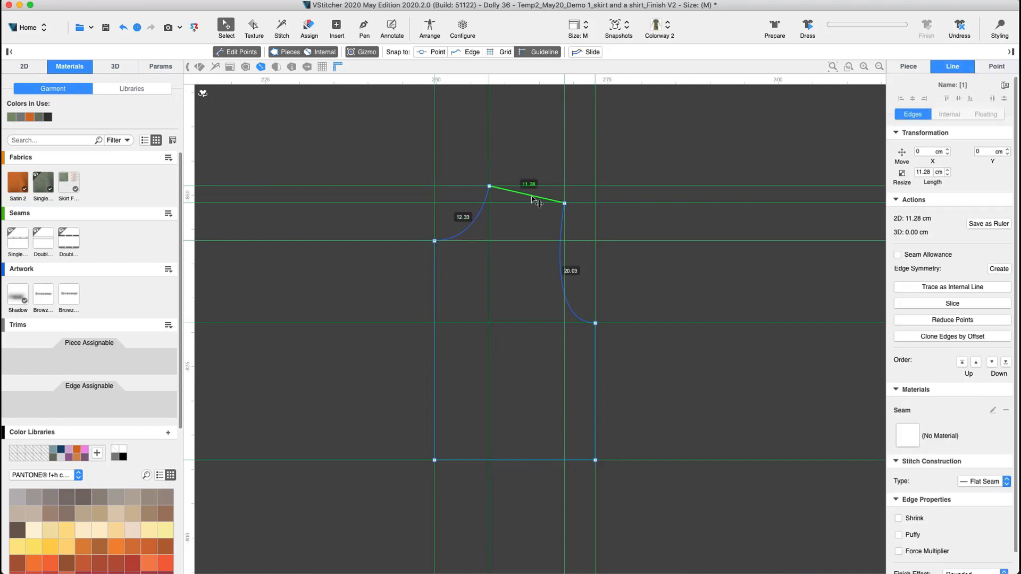
pyautogui.rightClick(511, 193)
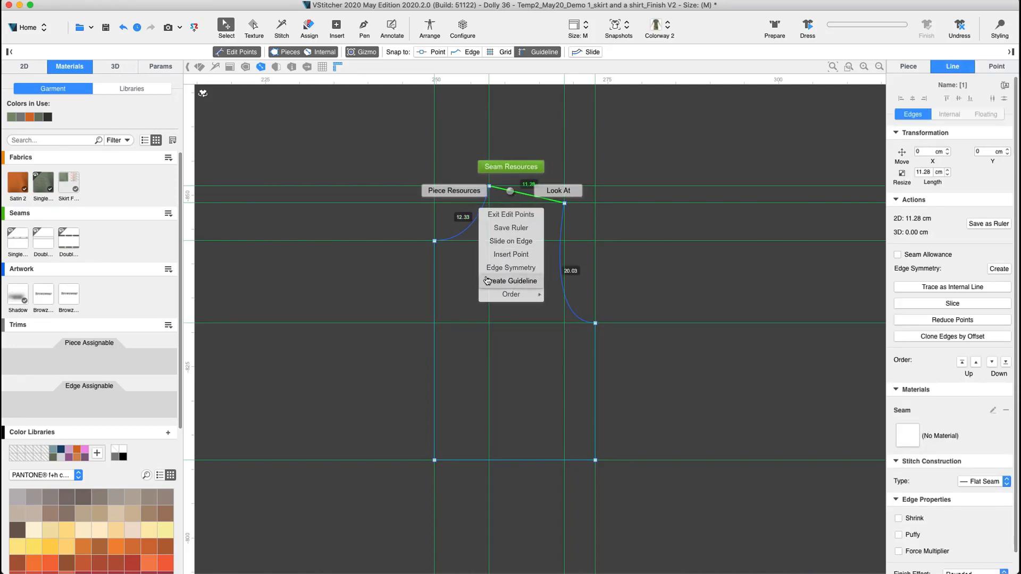
pyautogui.click(529, 137)
# Create an angled guideline through the two end points of the shoulder edge.
pyautogui.click(489, 186)
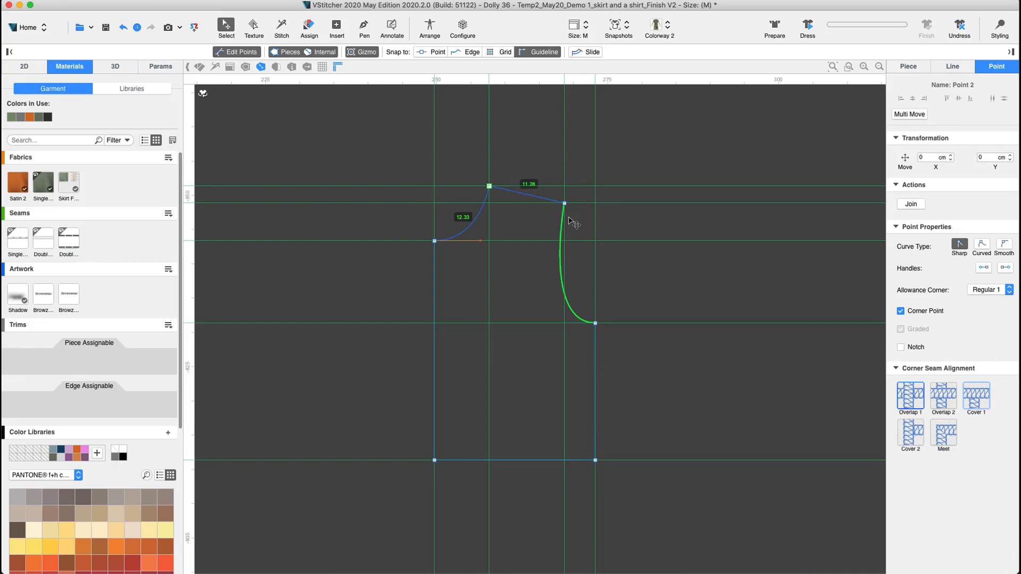
pyautogui.keyDown('shift'); pyautogui.click(564, 203); pyautogui.keyUp('shift')
pyautogui.rightClick(565, 203)
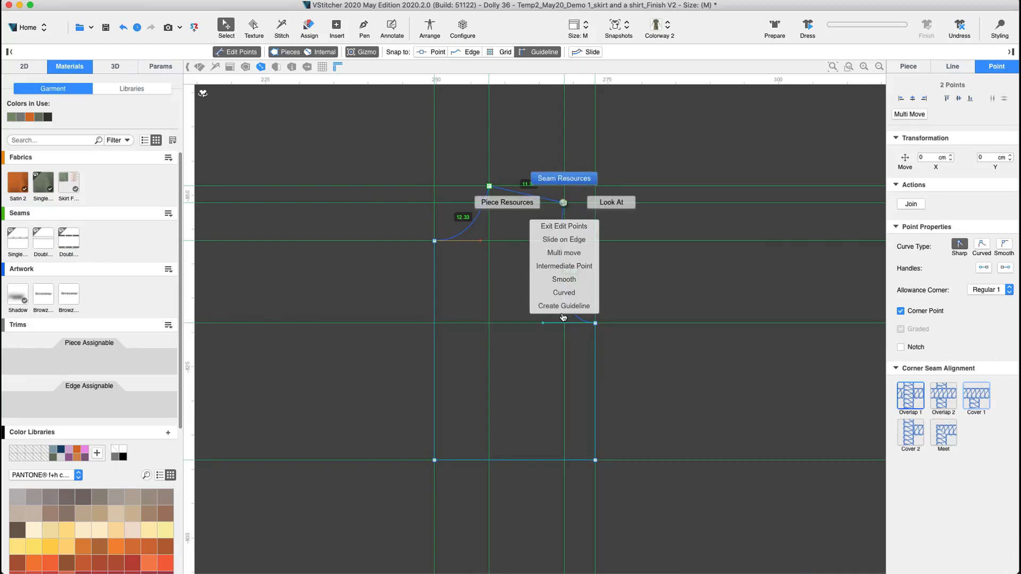
pyautogui.click(563, 307)
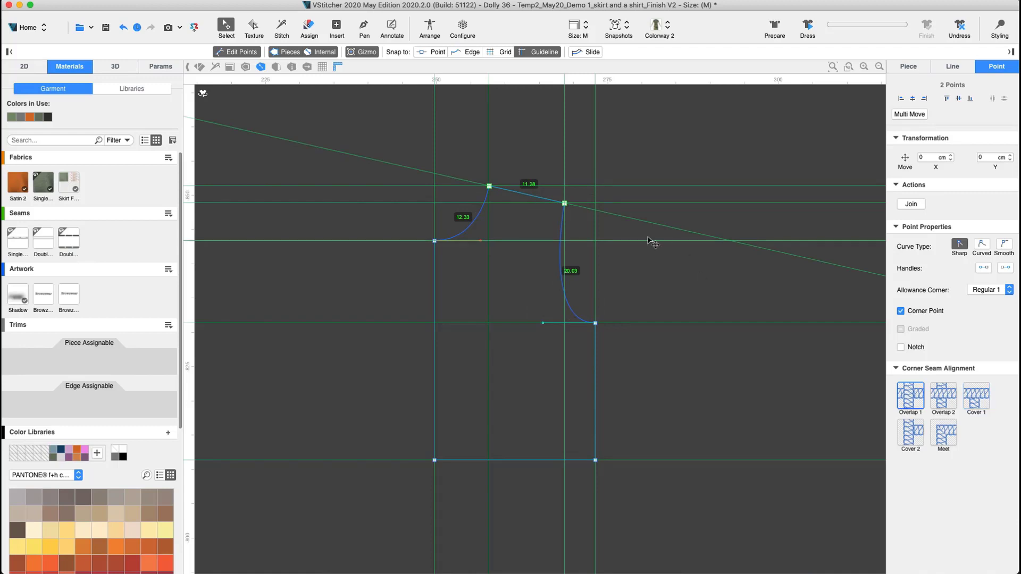
# Clone the angled shoulder guideline once by offset.
pyautogui.click(642, 221)
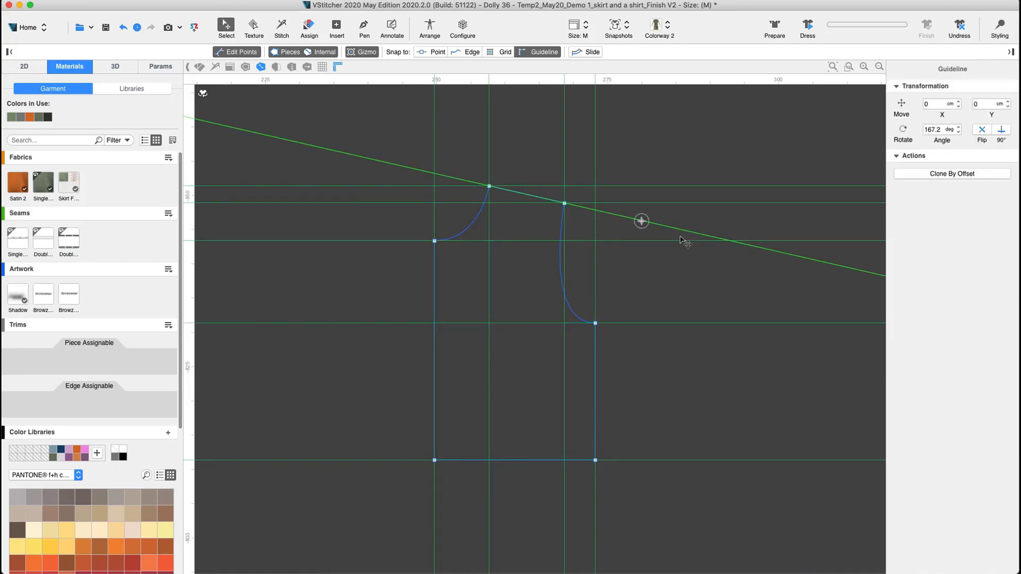
pyautogui.click(952, 174)
pyautogui.click(987, 244)
pyautogui.click(543, 197)
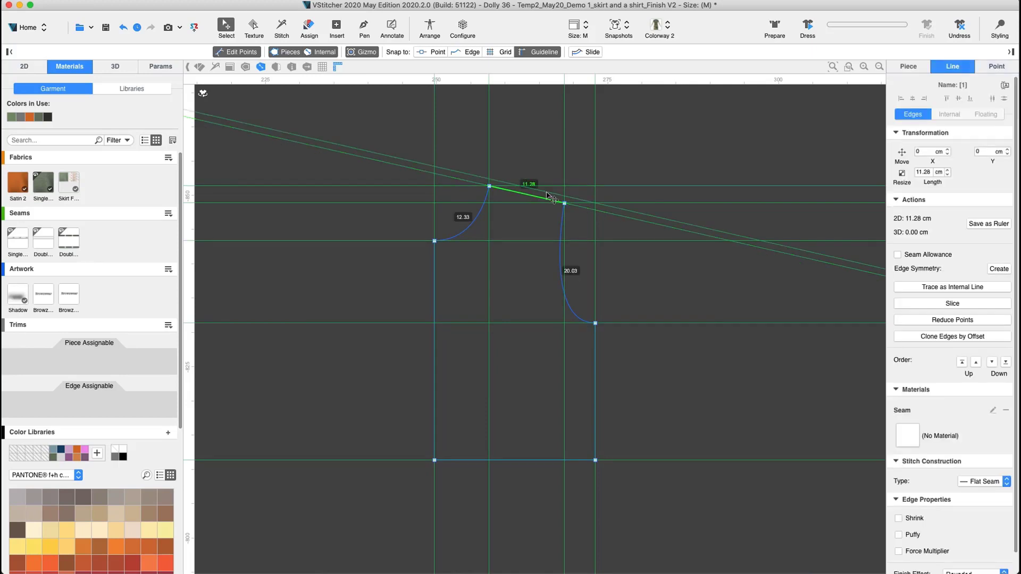
# Rotate the cloned guideline 90° and place it through the outer shoulder point of the bodice.
pyautogui.click(614, 210)
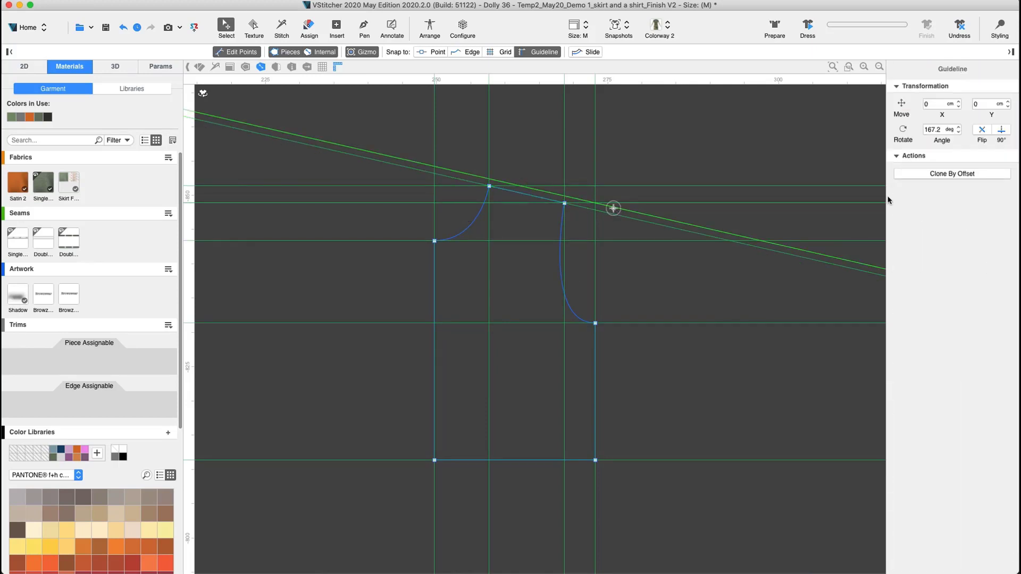
pyautogui.click(1003, 131)
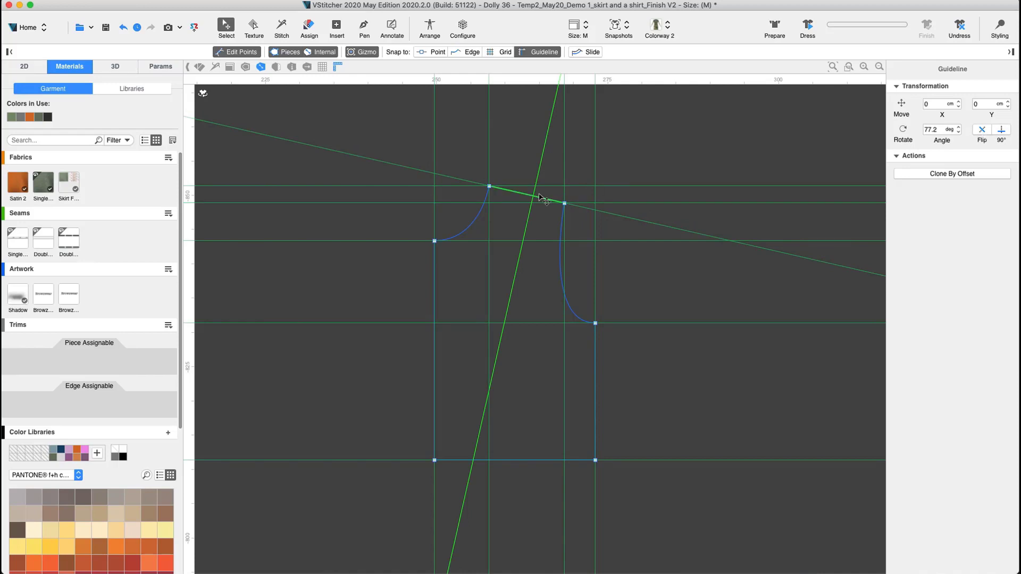
pyautogui.moveTo(538, 182); pyautogui.dragTo(563, 202)
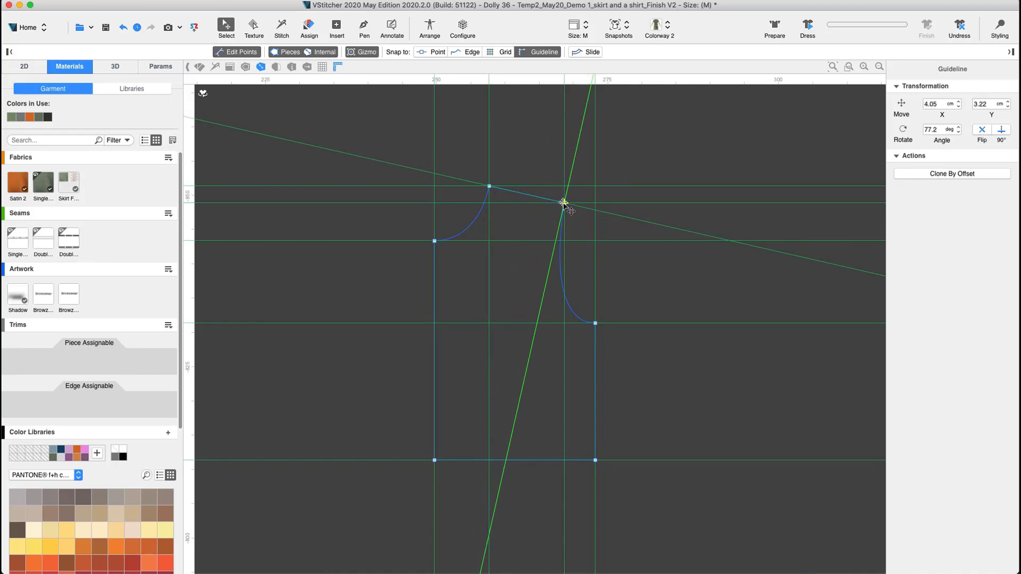
# Clone the perpendicular guideline by offset with 17 cm spacing and the shoulder guideline with -13.5 cm spacing.
pyautogui.click(952, 173)
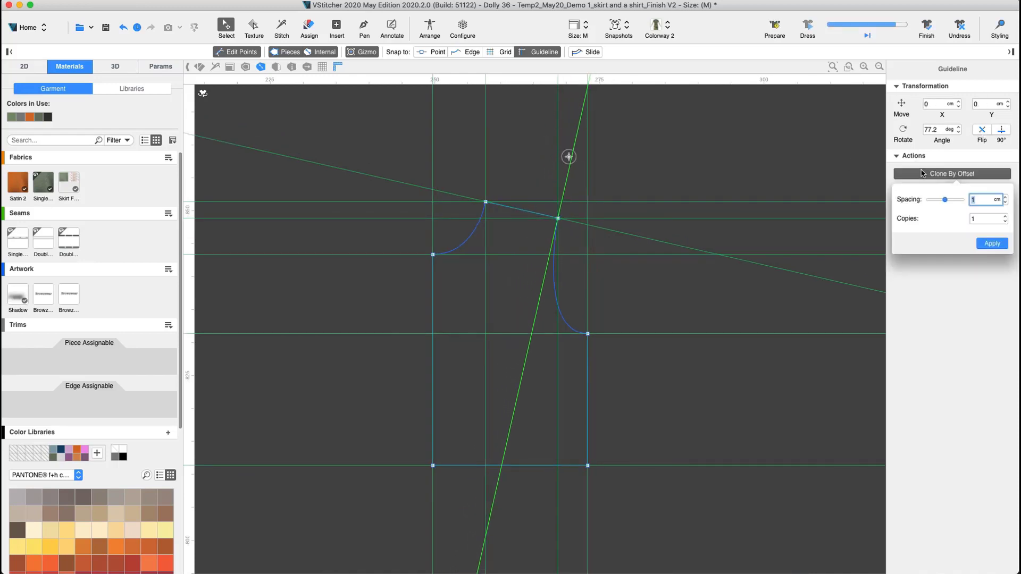
pyautogui.write('17')
pyautogui.click(982, 243)
pyautogui.click(631, 236)
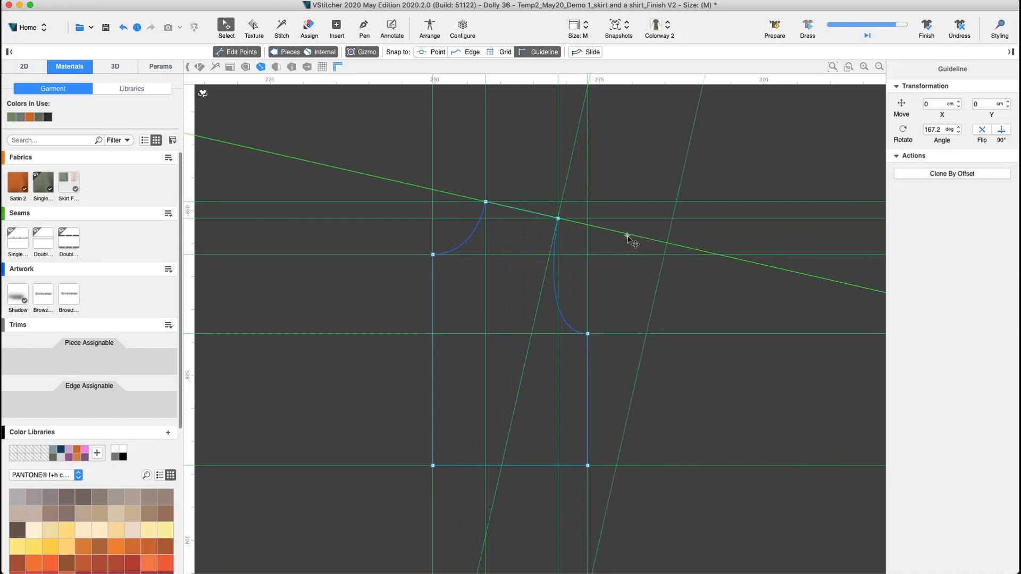
pyautogui.click(949, 177)
pyautogui.write('-17')
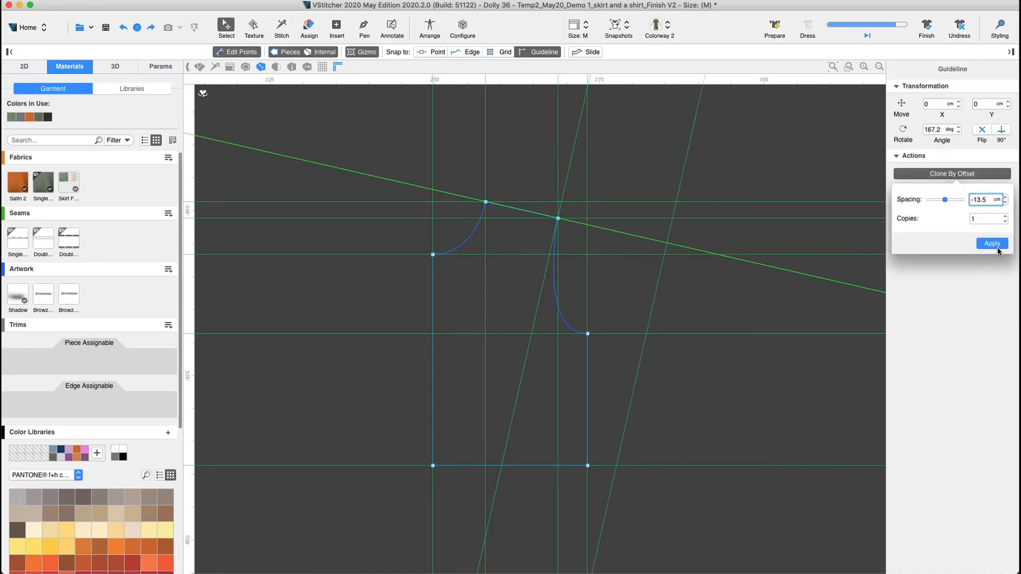
pyautogui.click(992, 243)
# Draw a four-sided sleeve piece with the Pen through the two outer guideline intersections, the underarm point and the outer shoulder point.
pyautogui.press('p')
pyautogui.moveTo(675, 293); pyautogui.dragTo(542, 267, button='middle')
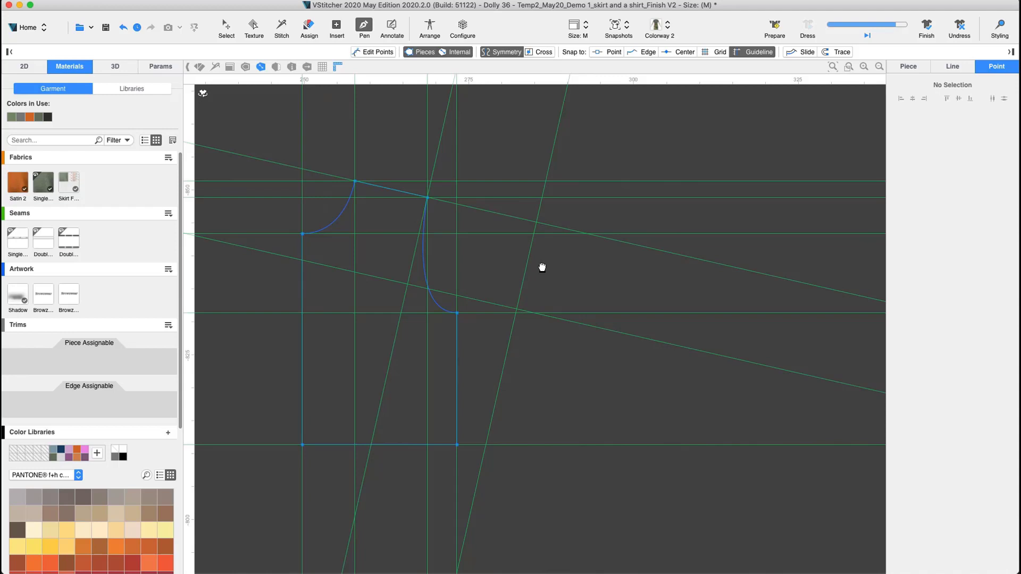
pyautogui.click(537, 222)
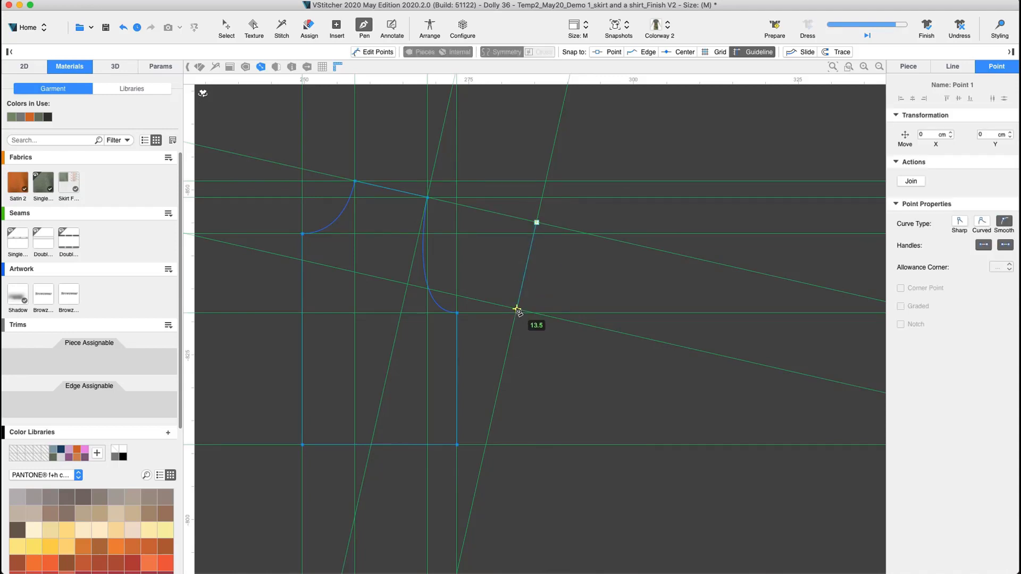
pyautogui.click(516, 309)
pyautogui.click(457, 313)
pyautogui.click(427, 197)
pyautogui.click(536, 221)
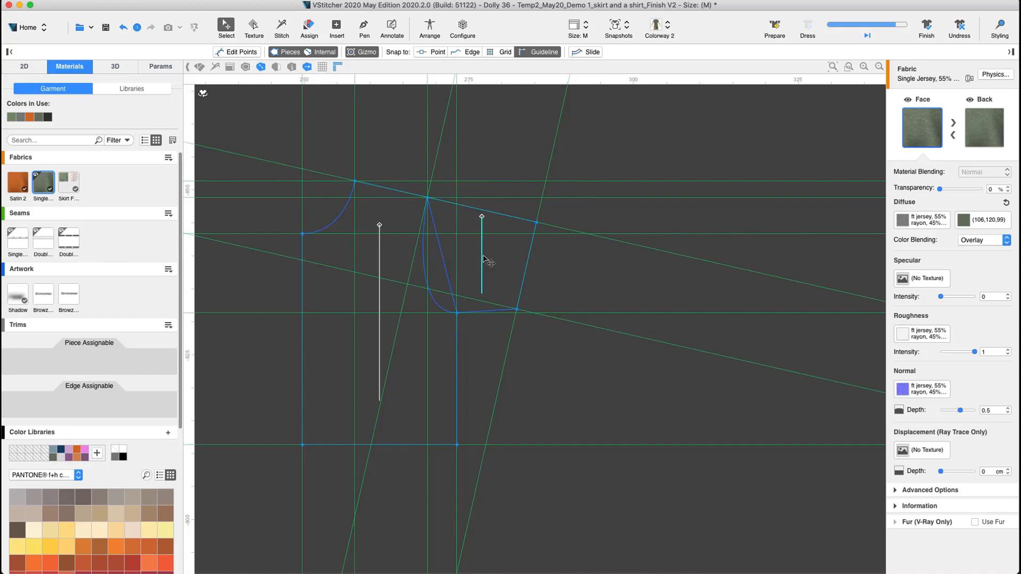
# Set the sleeve's grain line angle to 180-167.2 degrees so it runs parallel to the shoulder guideline.
pyautogui.click(559, 229)
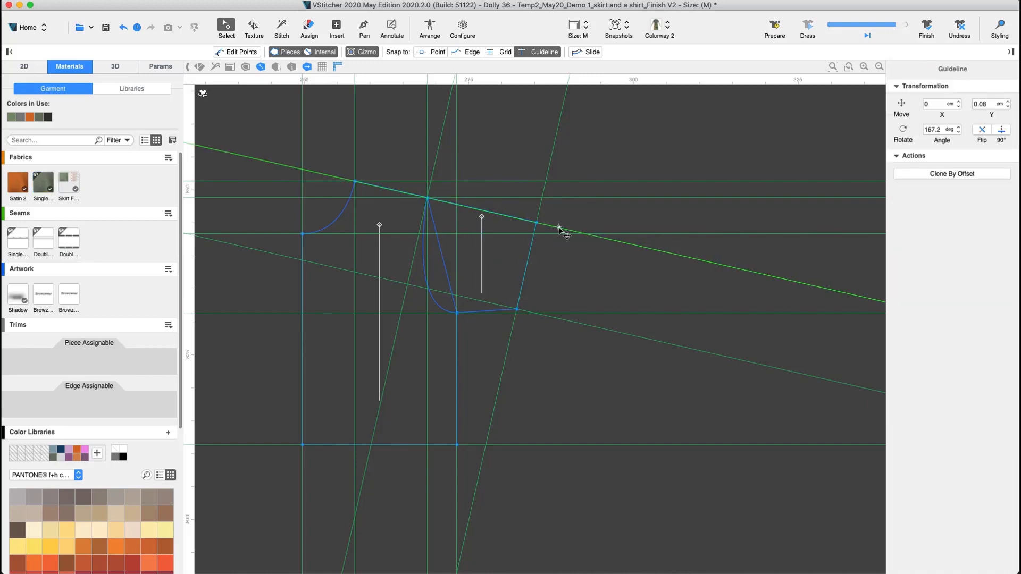
pyautogui.doubleClick(929, 130)
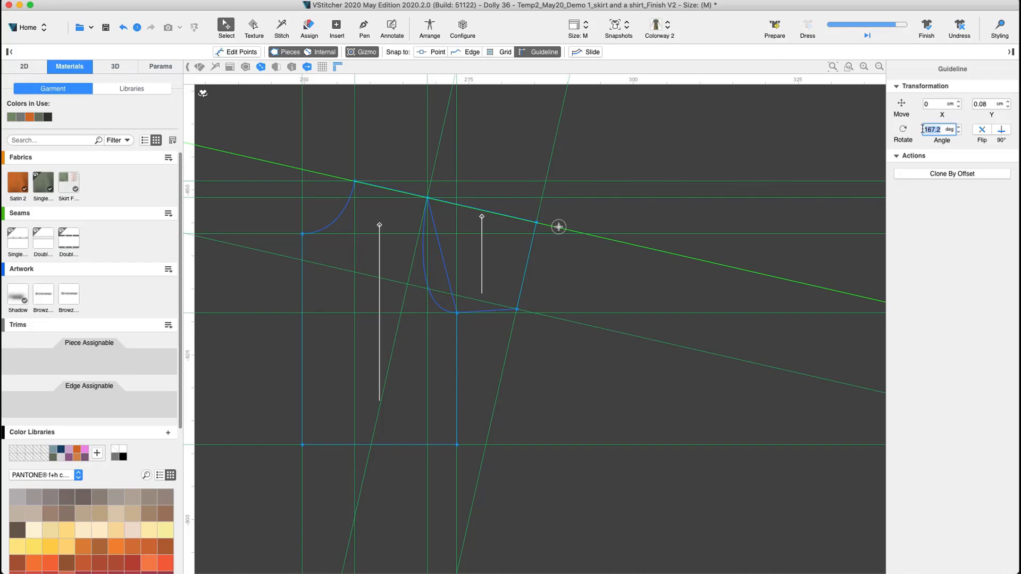
pyautogui.click(482, 251)
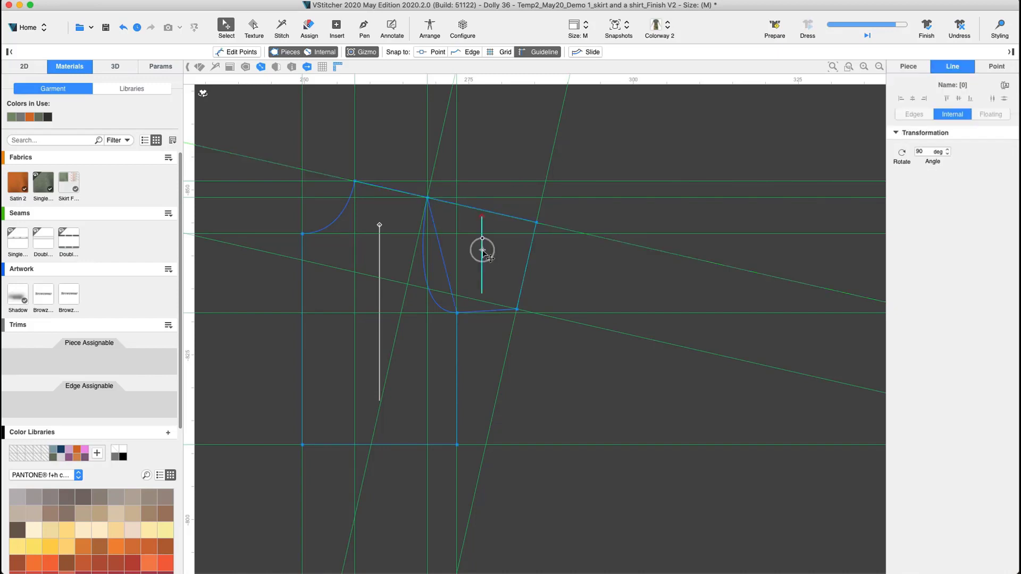
pyautogui.doubleClick(928, 152)
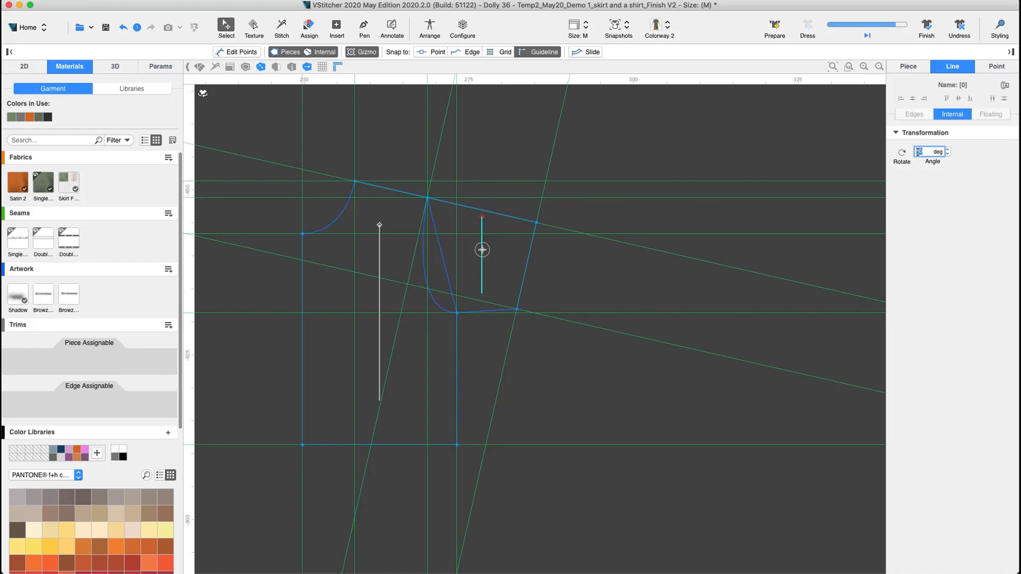
pyautogui.write('180-167.2')
pyautogui.press('Return')
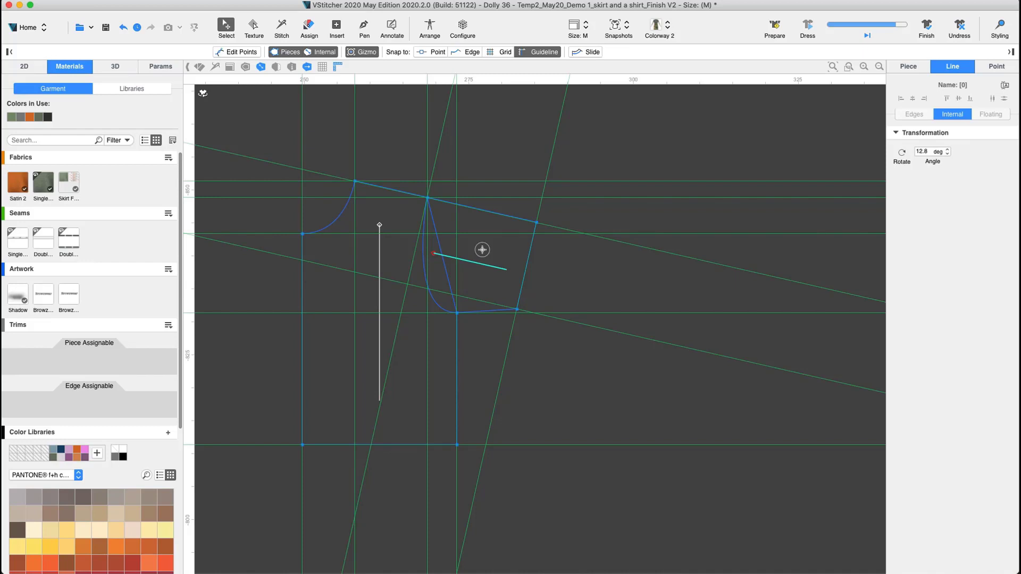
# Hide the guidelines and move the sleeve piece clear of the bodice, with its grain line turned upright at 90°.
pyautogui.click(547, 253)
pyautogui.rightClick(548, 252)
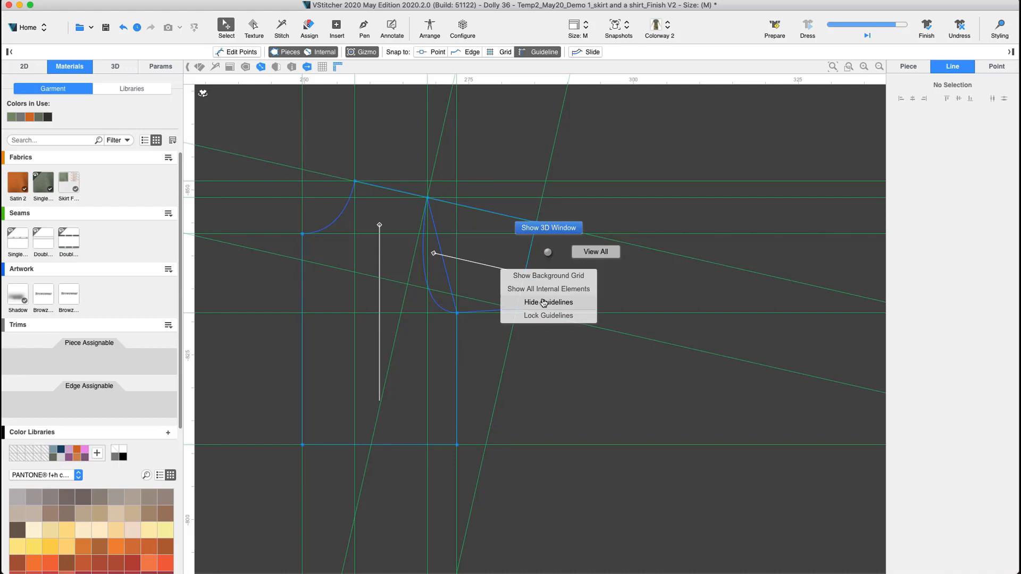
pyautogui.click(543, 303)
pyautogui.moveTo(503, 258); pyautogui.dragTo(526, 252)
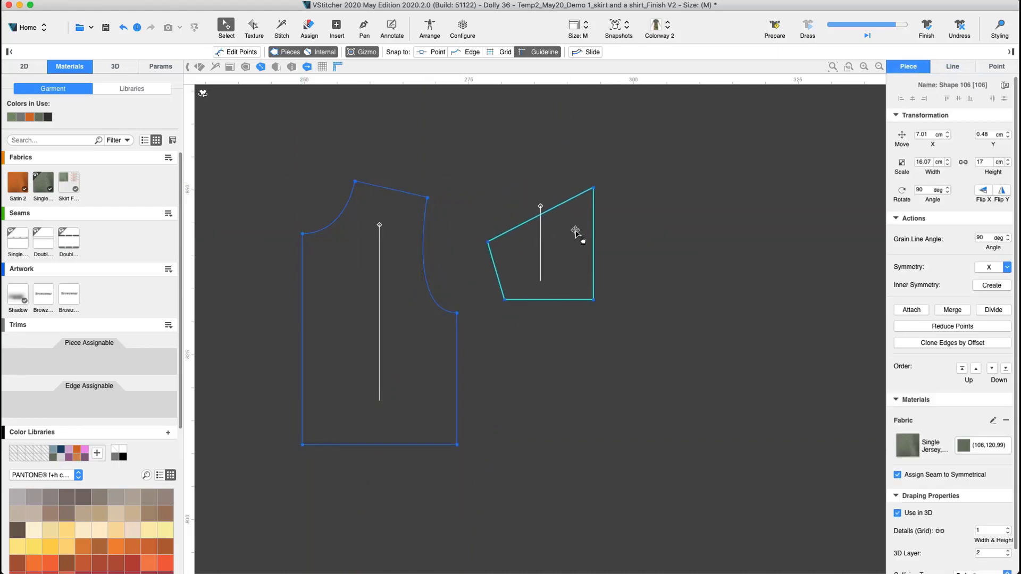
# Lower the sleeve's underarm point and shape the cap edge into an S-curve using curved underarm and cap-top points.
pyautogui.doubleClick(485, 244)
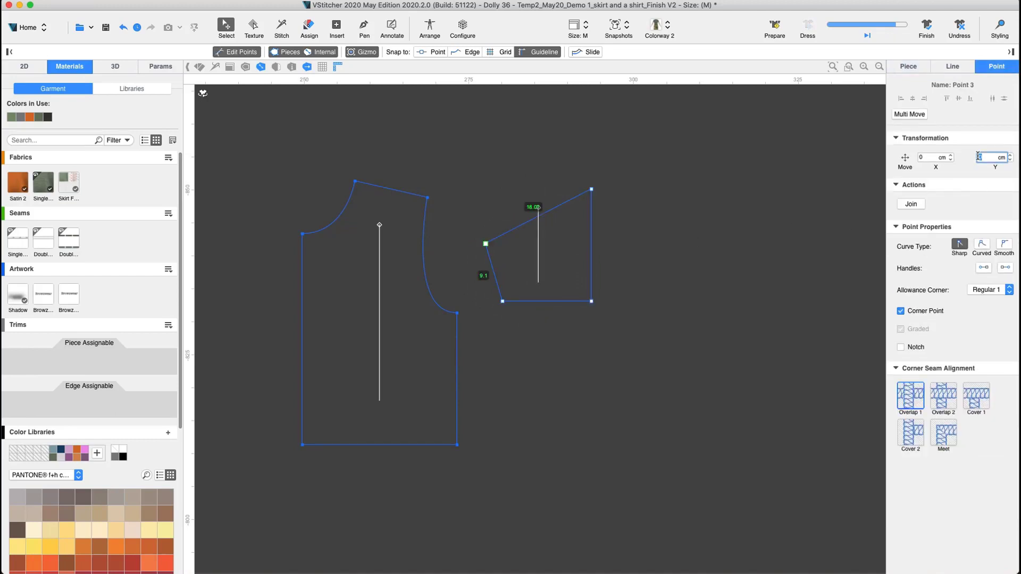
pyautogui.press('Return')
pyautogui.click(592, 189)
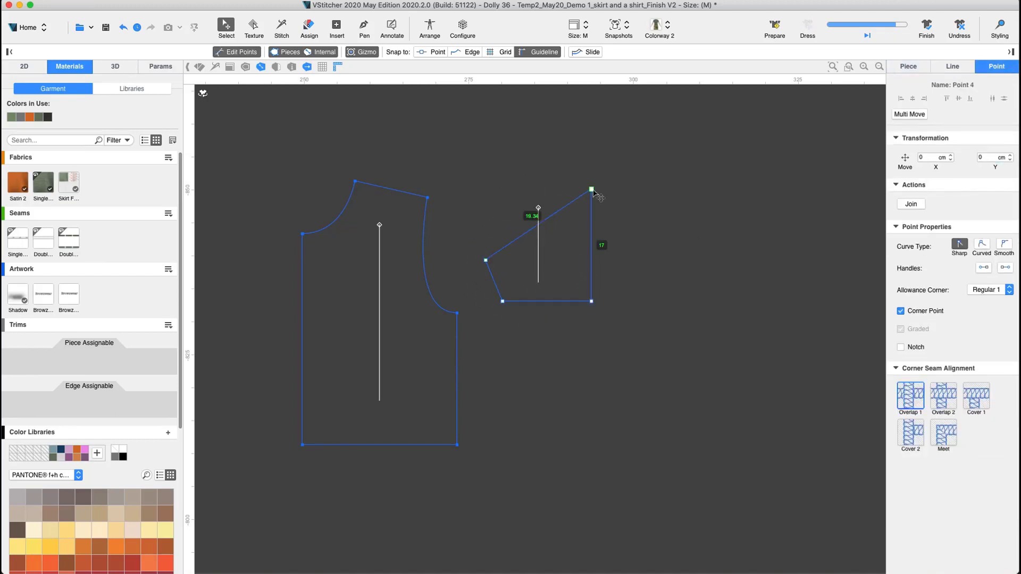
pyautogui.click(982, 245)
pyautogui.moveTo(558, 214); pyautogui.dragTo(534, 203)
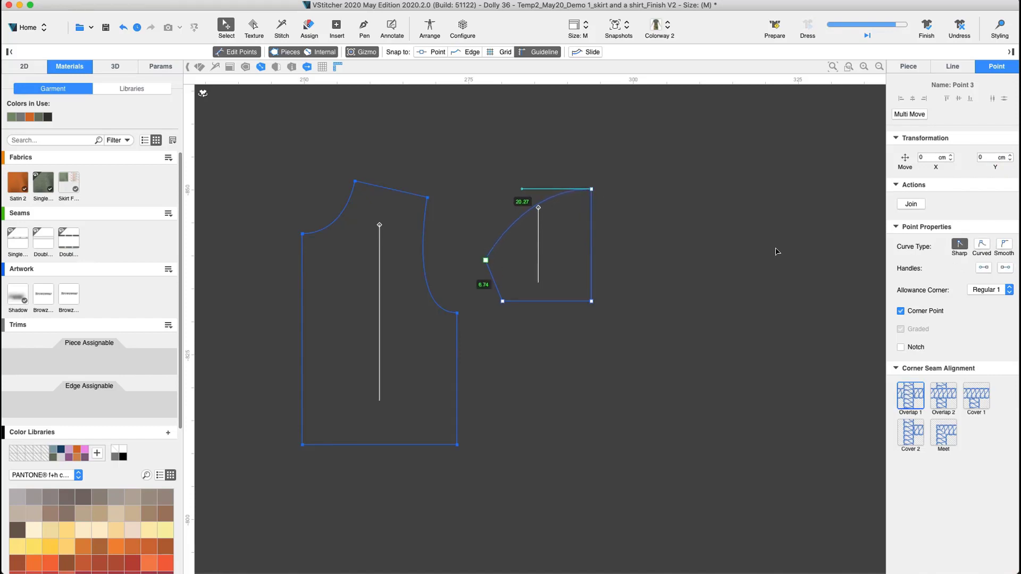
pyautogui.click(983, 245)
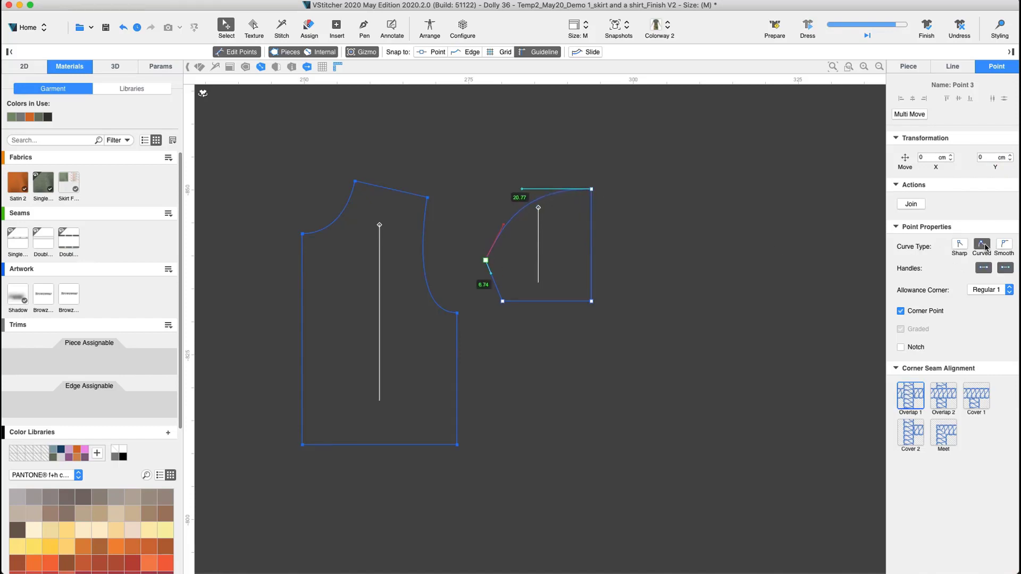
pyautogui.moveTo(503, 225); pyautogui.dragTo(533, 243)
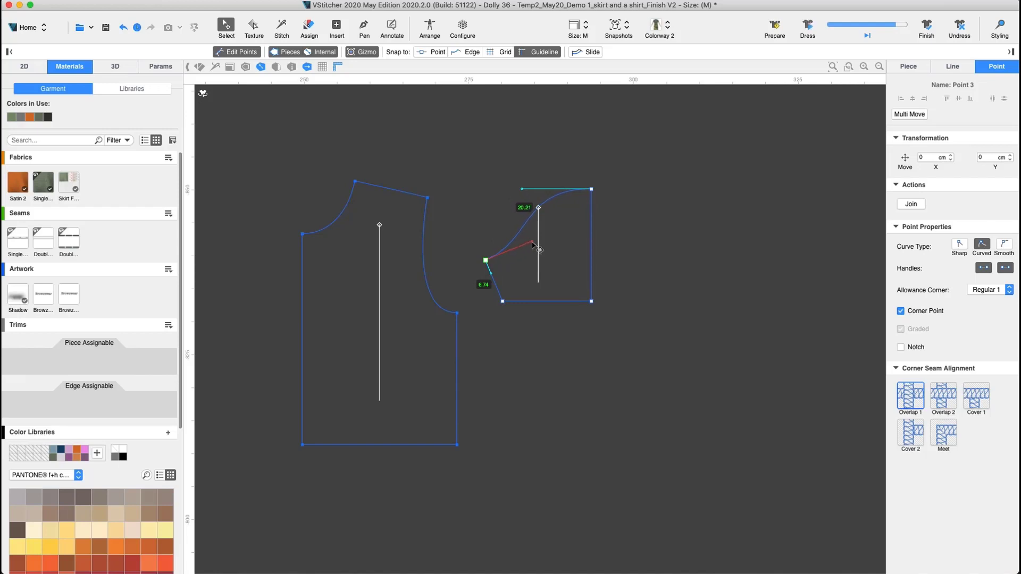
pyautogui.click(654, 266)
# Unfold the half sleeve across its 17 cm centre edge with Edge Symmetry and place an X-symmetric second sleeve beside it.
pyautogui.rightClick(590, 284)
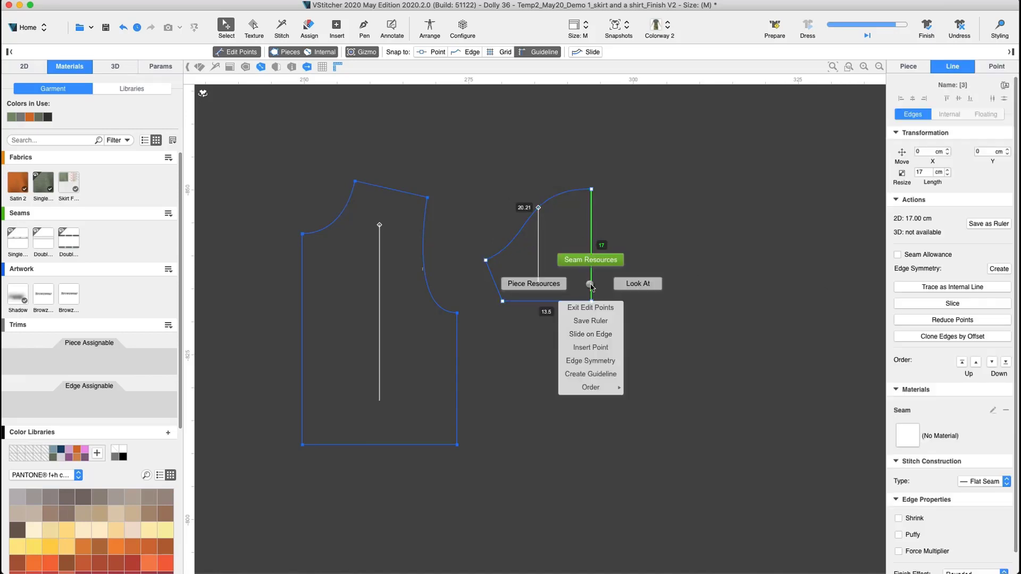
pyautogui.click(590, 361)
pyautogui.click(643, 243)
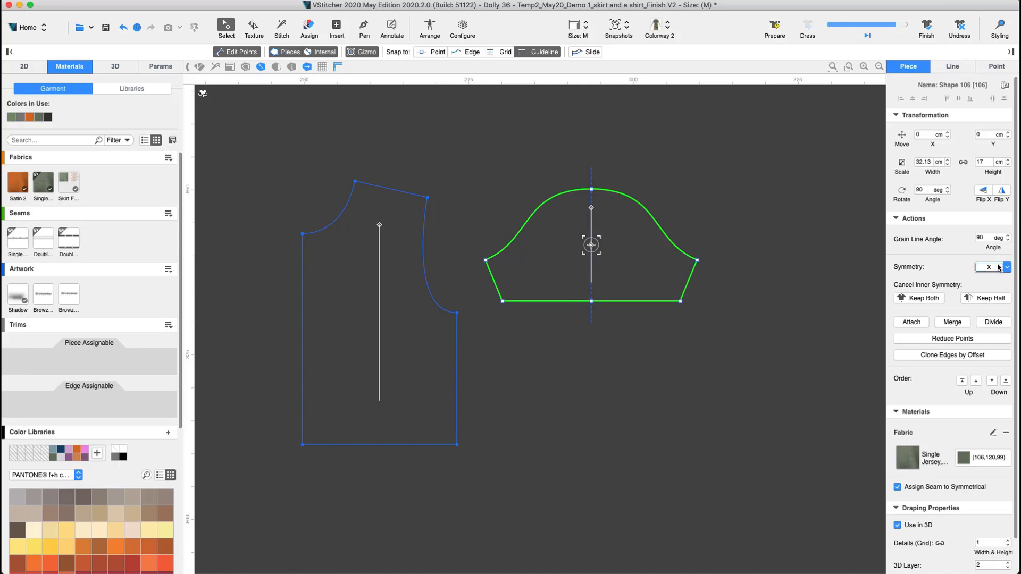
pyautogui.click(998, 267)
pyautogui.scroll(-3, 572, 259)
pyautogui.moveTo(613, 256); pyautogui.dragTo(749, 247)
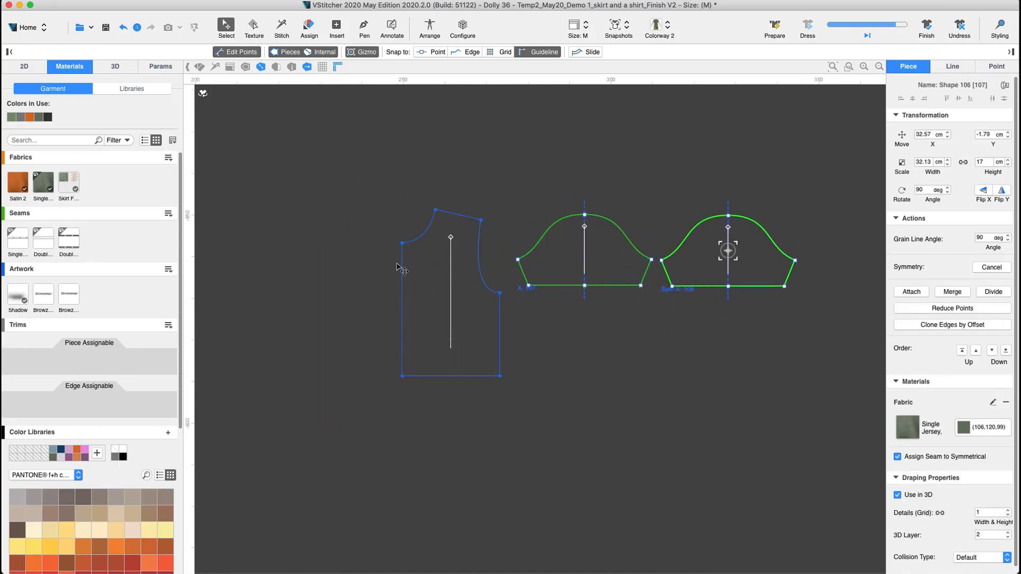
# Unfold the half bodice into a full piece by applying Edge Symmetry to its centre edge.
pyautogui.click(403, 270)
pyautogui.rightClick(396, 262)
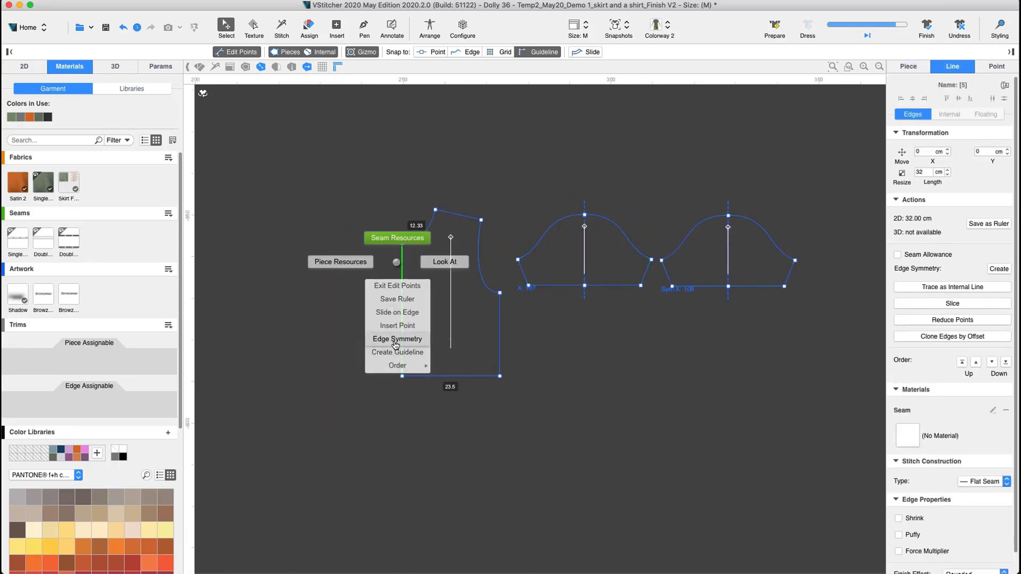
pyautogui.click(396, 345)
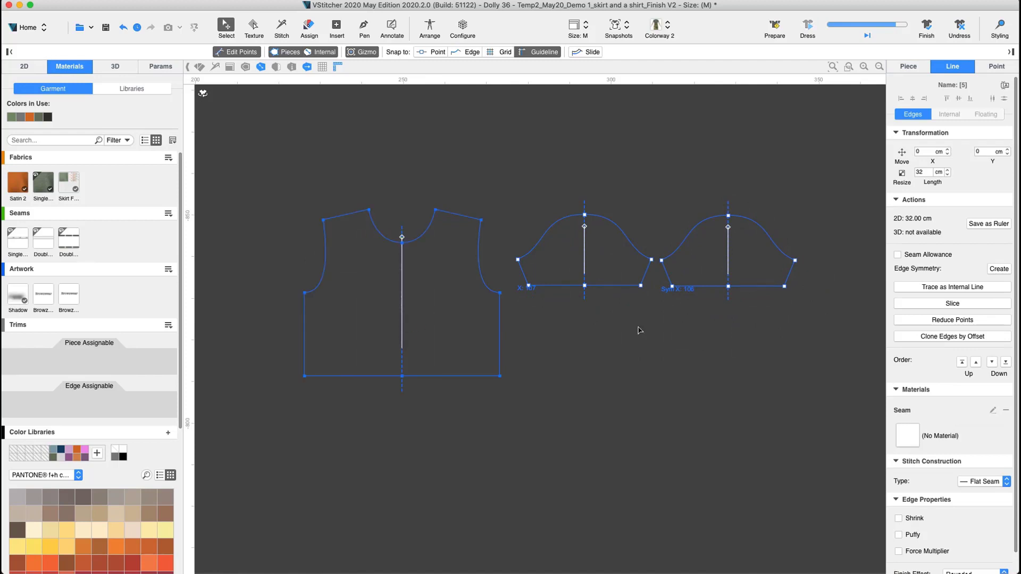
# Show the guidelines, trace the horizontal underarm guideline as an internal line on the bodice, and hide the guidelines again.
pyautogui.rightClick(446, 184)
pyautogui.click(456, 231)
pyautogui.click(361, 299)
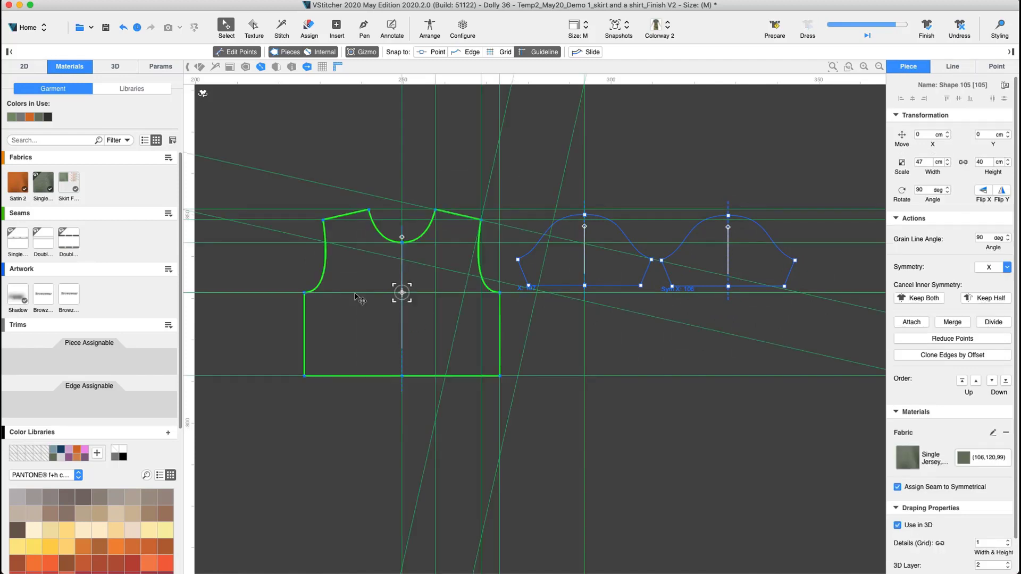
pyautogui.click(354, 292)
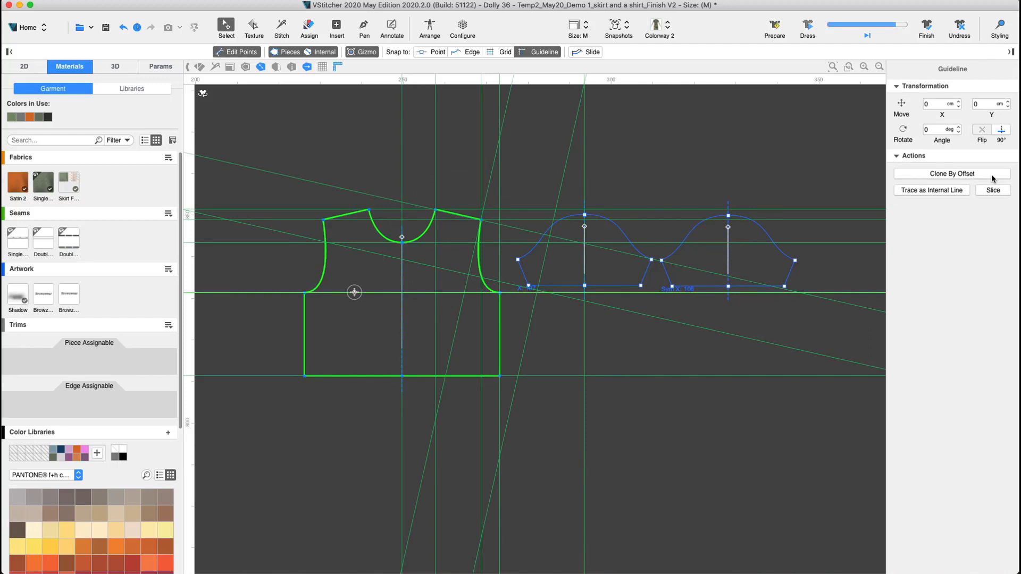
pyautogui.click(936, 191)
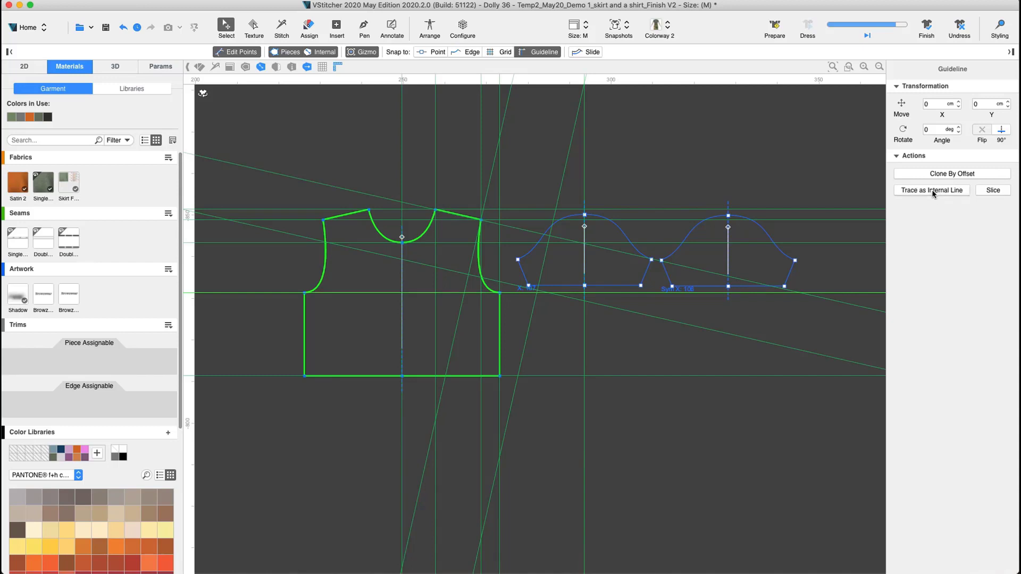
pyautogui.rightClick(367, 159)
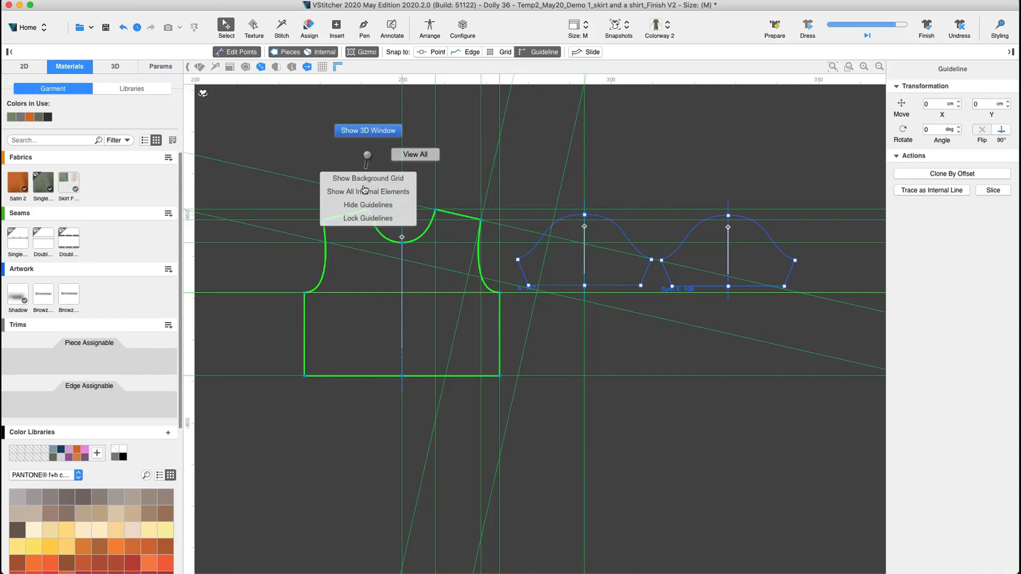
pyautogui.click(363, 204)
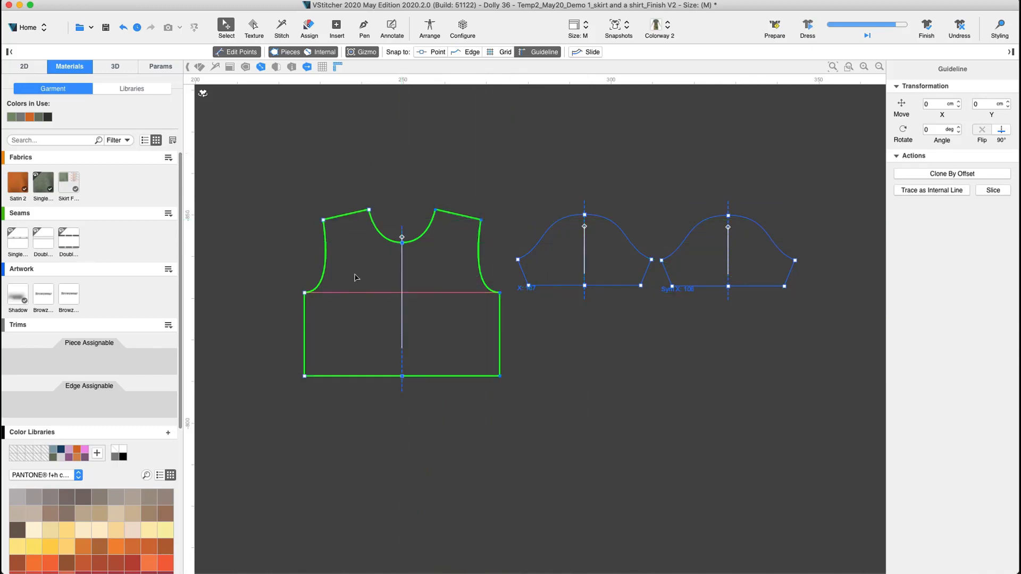
# Arrange one sleeve on each side of the bodice and place a duplicate of the bodice beyond the second sleeve.
pyautogui.moveTo(619, 257); pyautogui.dragTo(250, 254)
pyautogui.moveTo(697, 255); pyautogui.dragTo(534, 242)
pyautogui.click(463, 268)
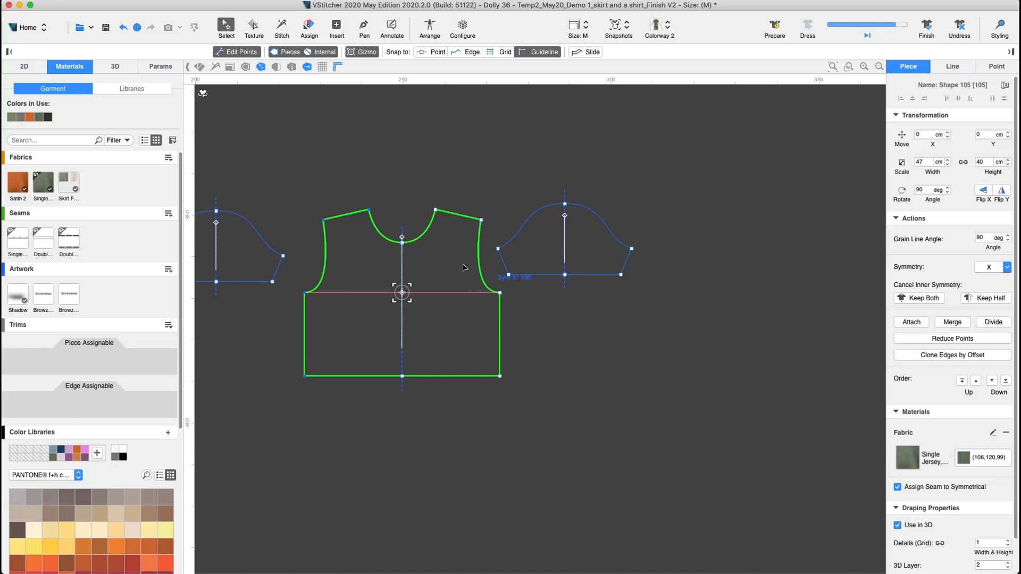
pyautogui.keyDown('alt'); pyautogui.moveTo(438, 273); pyautogui.dragTo(767, 264); pyautogui.keyUp('alt')
# Raise the centre neckline point of the duplicated bodice to make a shallower back neckline.
pyautogui.click(730, 235)
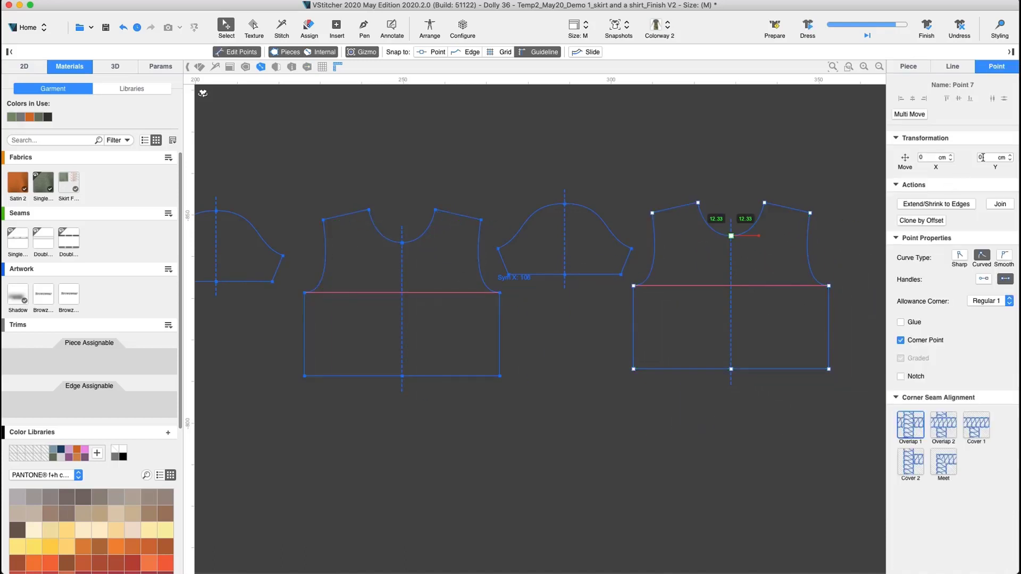
pyautogui.doubleClick(983, 157)
pyautogui.press('Return')
# Rotate the symmetric sleeves a quarter turn so their centre lines run horizontally.
pyautogui.click(565, 236)
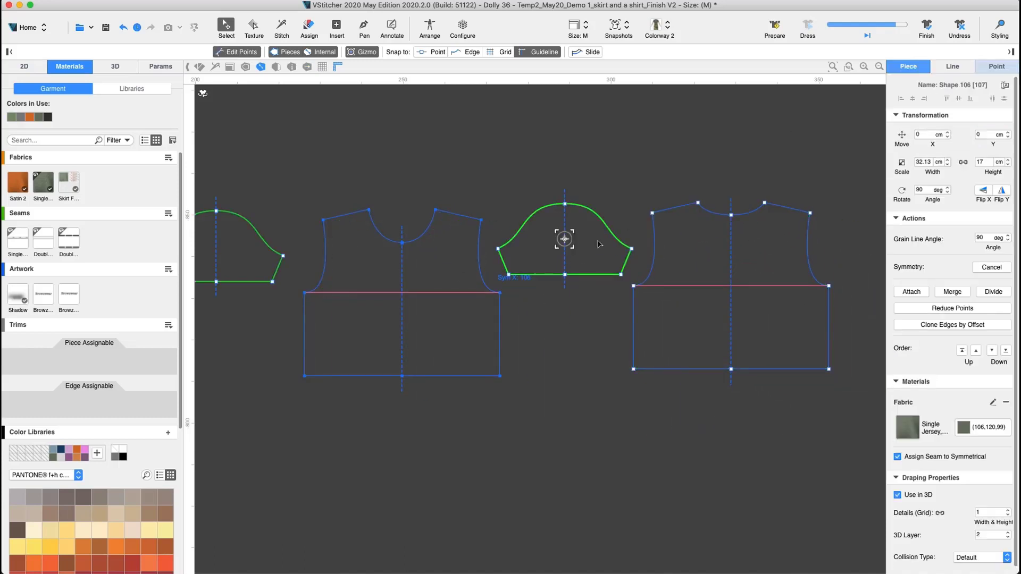
pyautogui.moveTo(565, 228); pyautogui.dragTo(553, 239)
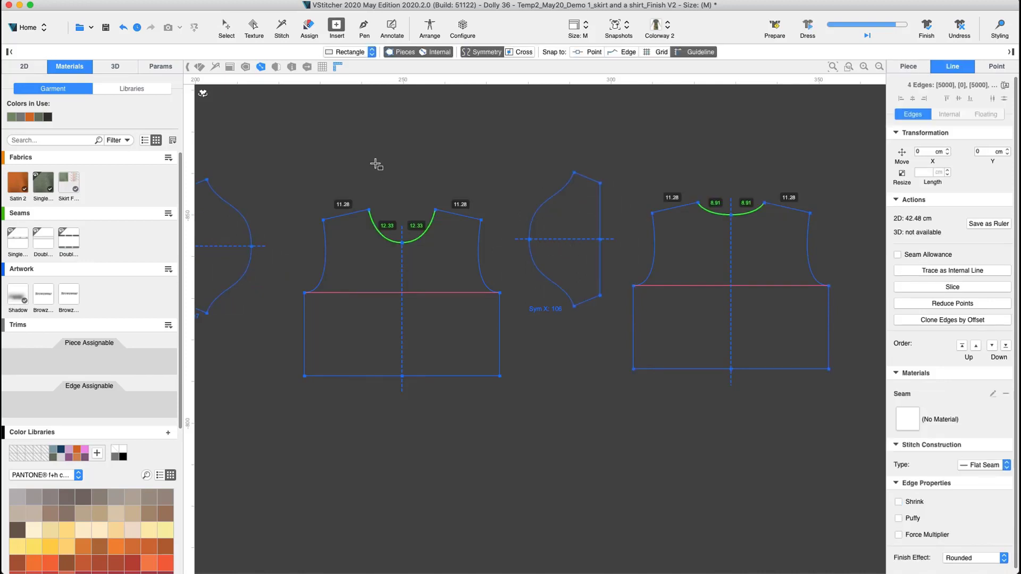
# Draw a narrow collar rectangle above the front bodice and size it 32 cm wide by 2 cm high.
pyautogui.moveTo(370, 157); pyautogui.dragTo(496, 164)
pyautogui.click(225, 29)
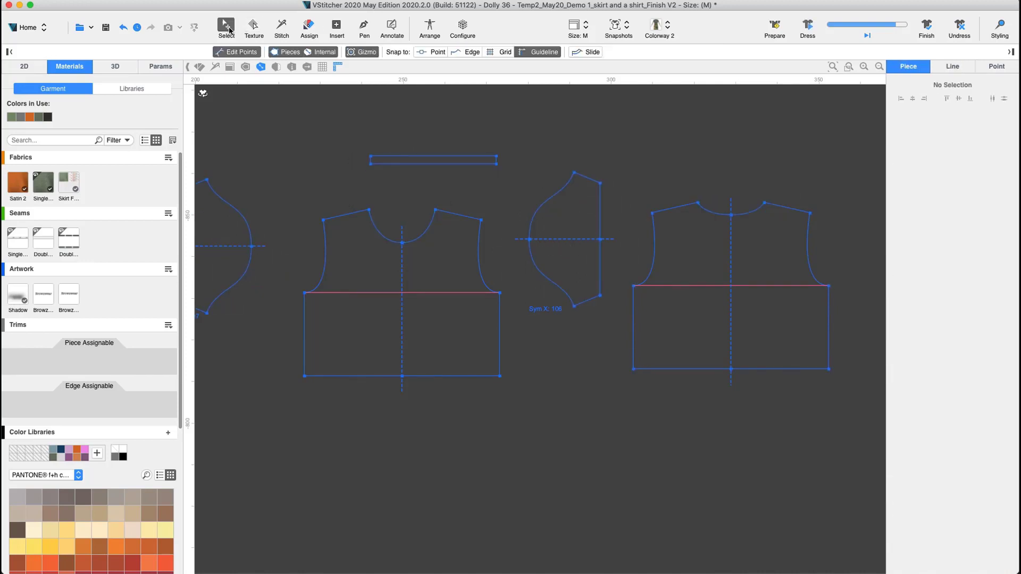
pyautogui.click(394, 162)
pyautogui.click(394, 162)
pyautogui.doubleClick(988, 161)
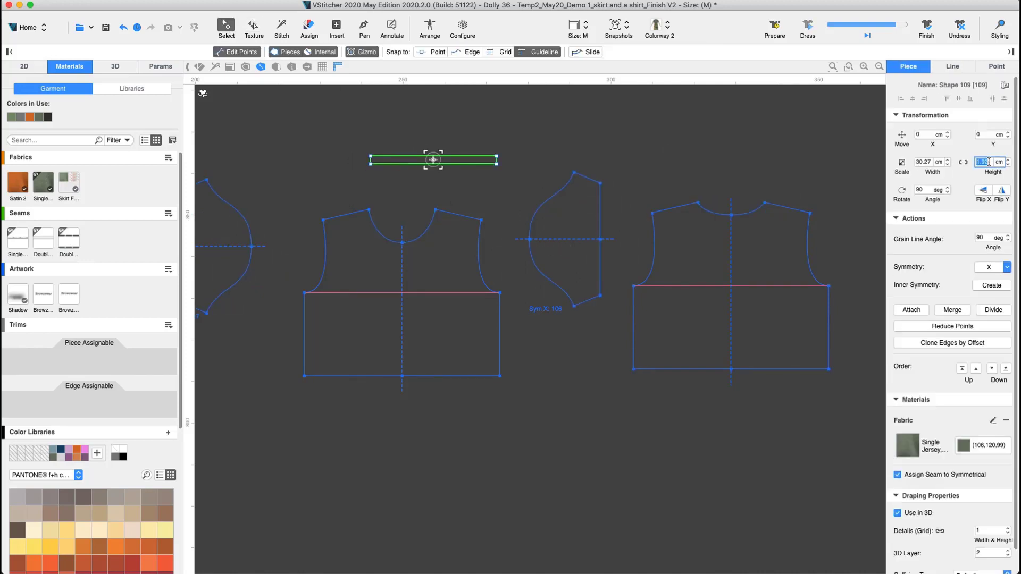
pyautogui.doubleClick(924, 162)
pyautogui.write('32')
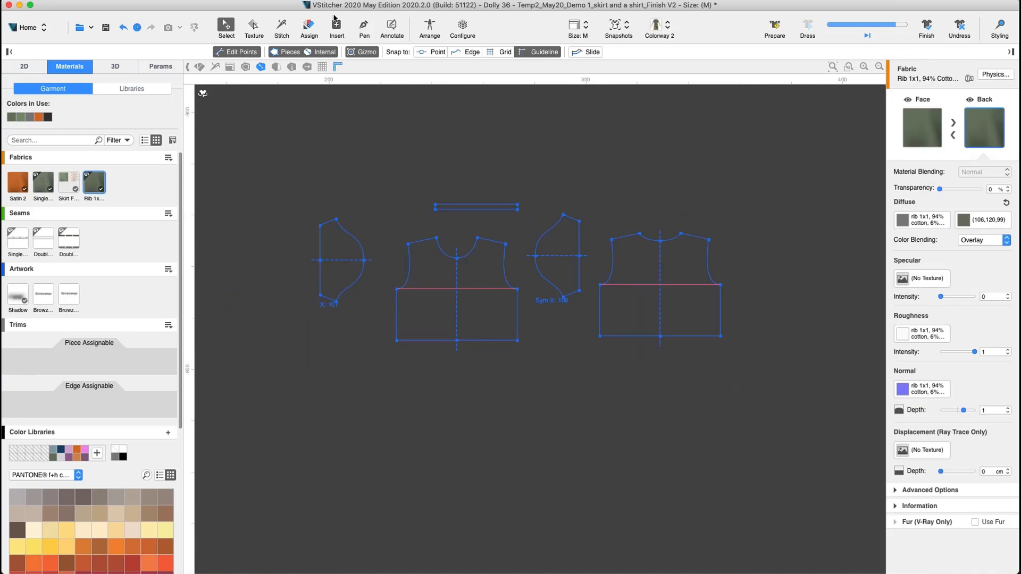
# Arrange the collar strip at the silhouette's neck and the shallow-neck bodice on the back torso.
pyautogui.click(429, 29)
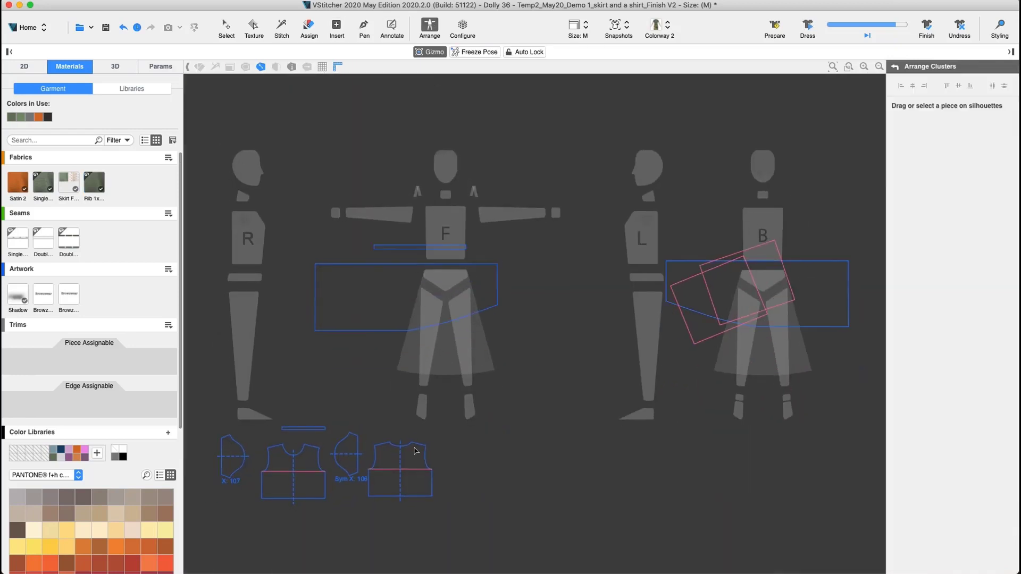
pyautogui.moveTo(304, 428); pyautogui.dragTo(442, 192)
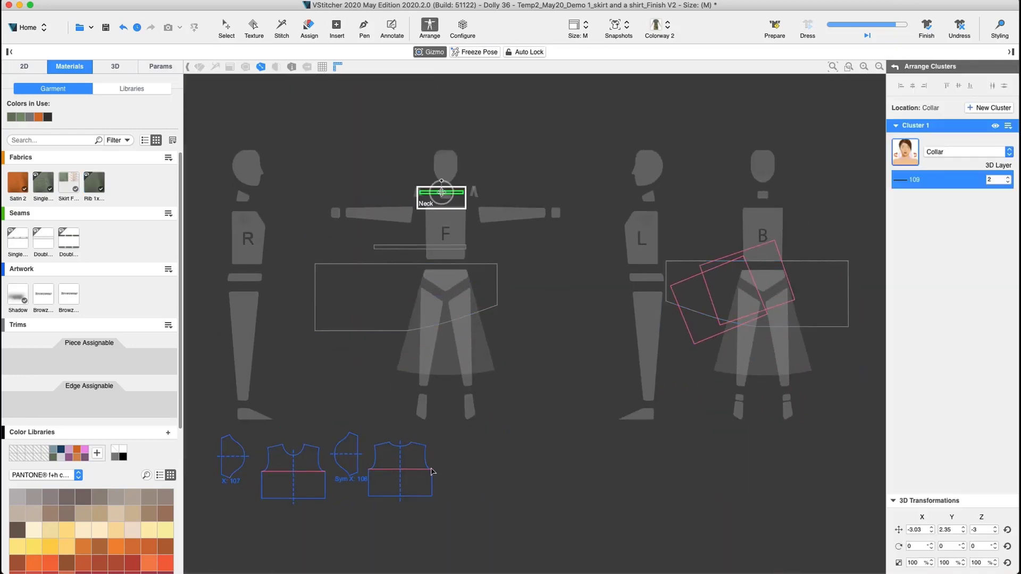
pyautogui.moveTo(432, 472); pyautogui.dragTo(763, 228)
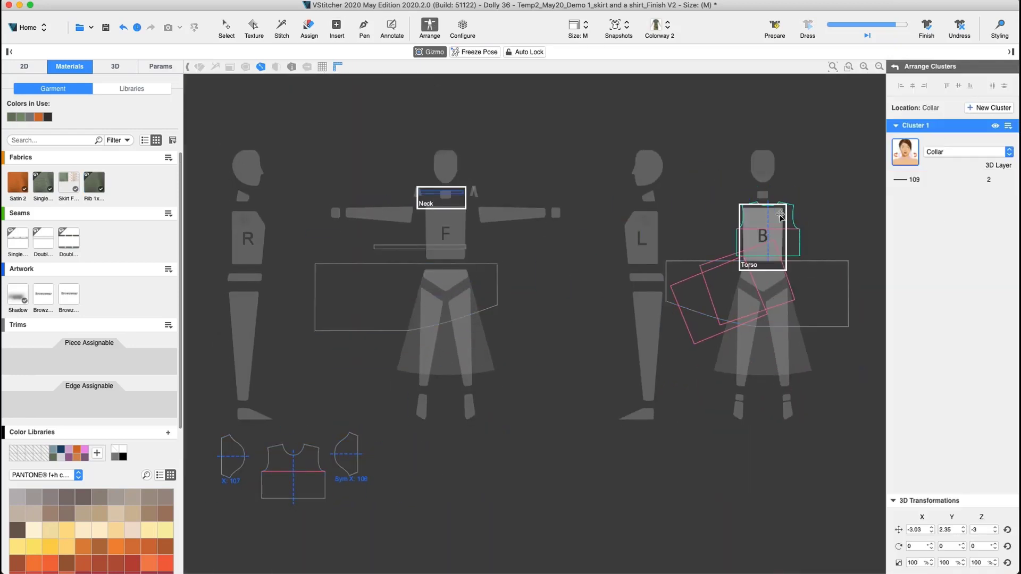
pyautogui.click(461, 193)
pyautogui.click(1008, 125)
pyautogui.click(454, 172)
# Arrange the deep-neck bodice on the front torso and the symmetric sleeves on the arms, and finish arranging.
pyautogui.moveTo(302, 461); pyautogui.dragTo(456, 214)
pyautogui.moveTo(348, 442); pyautogui.dragTo(506, 211)
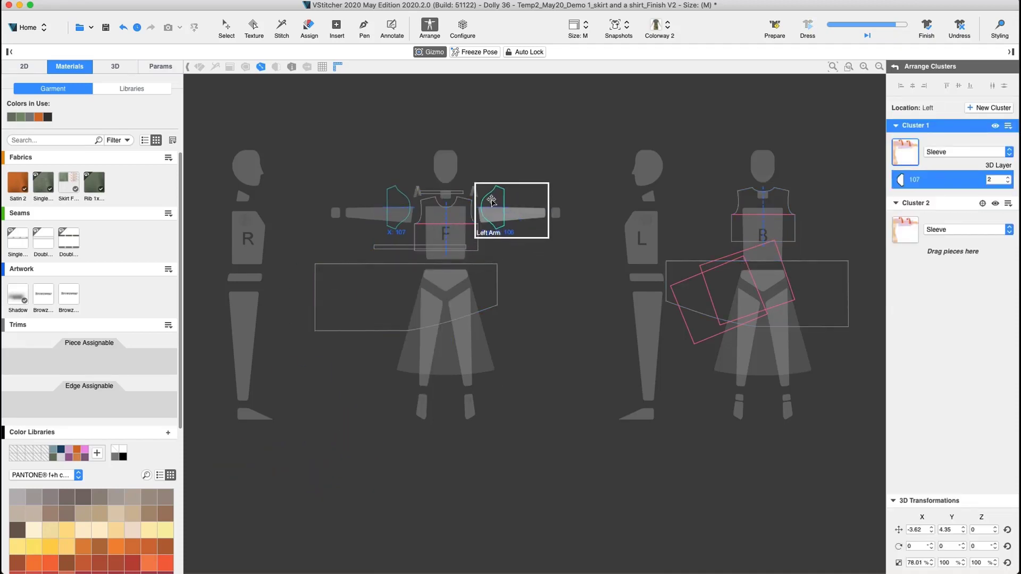
pyautogui.click(427, 27)
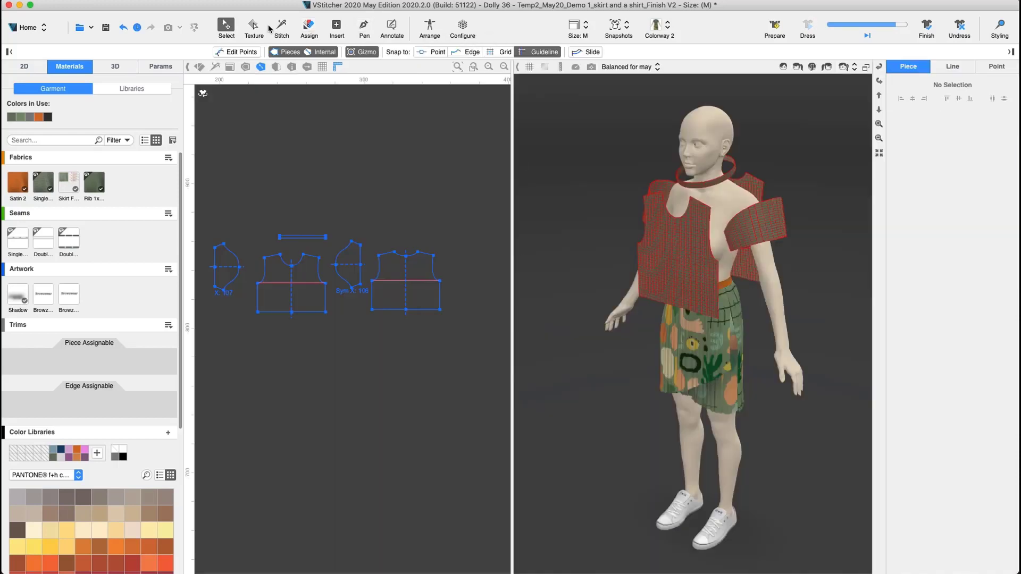
# Stitch the two short underarm edges of each sleeve together.
pyautogui.click(274, 27)
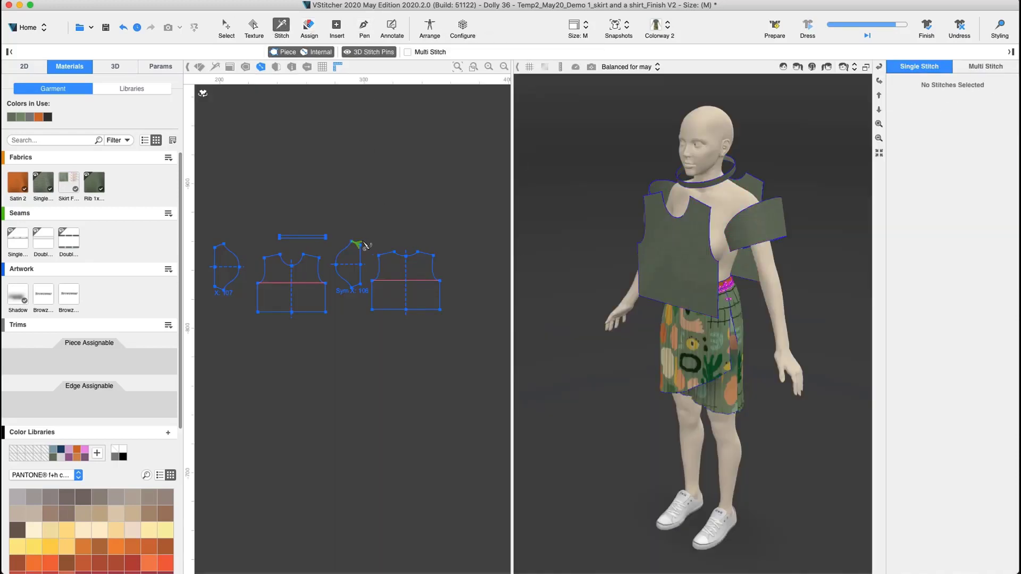
pyautogui.moveTo(366, 246); pyautogui.dragTo(361, 286)
pyautogui.moveTo(216, 243); pyautogui.dragTo(217, 288)
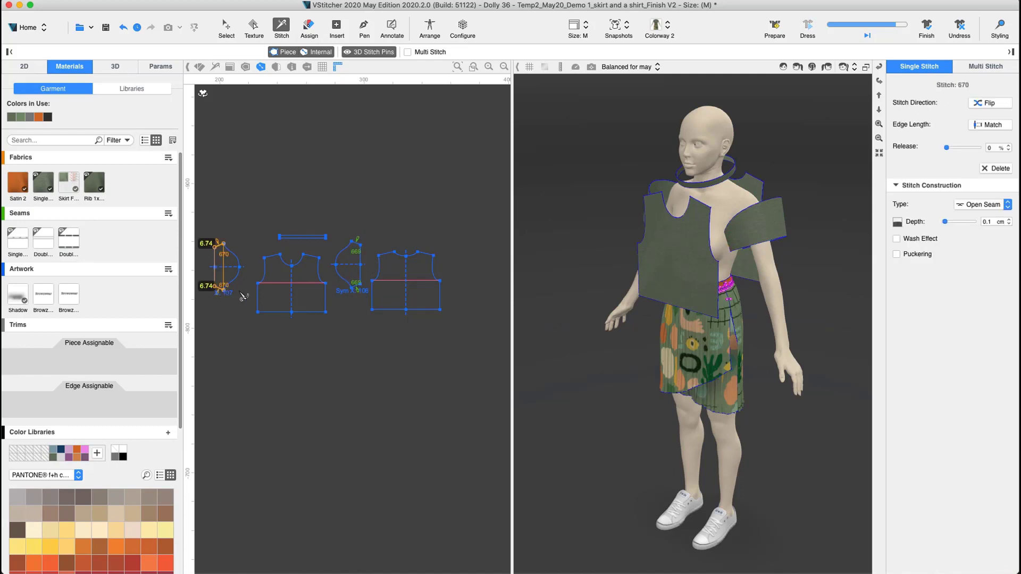
# Stitch the front bodice to the back bodice along the shoulder seams and the side seams.
pyautogui.click(277, 256)
pyautogui.click(384, 252)
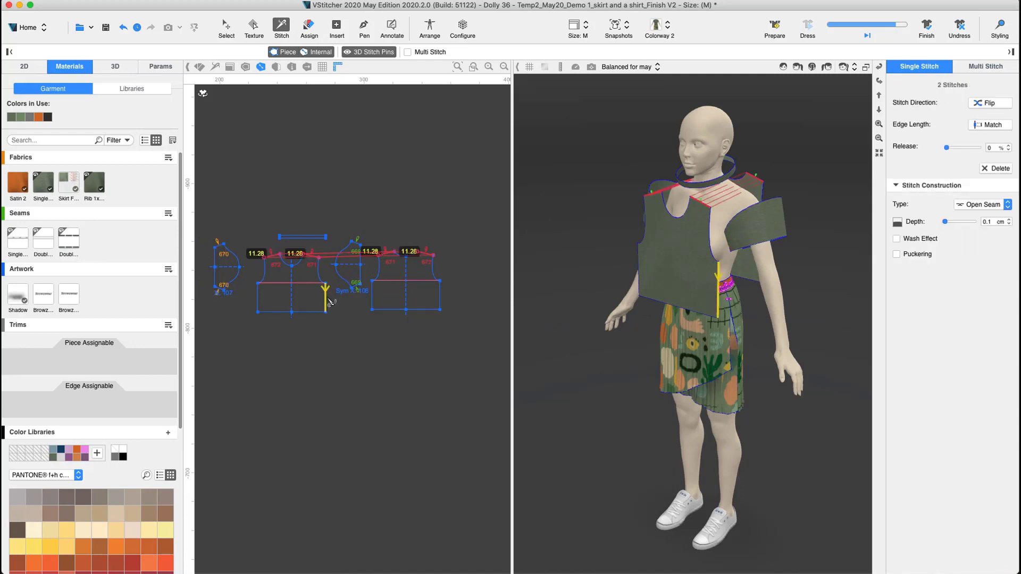
pyautogui.click(374, 295)
# Stitch the two short ends of the collar strip to each other.
pyautogui.scroll(5, 291, 233)
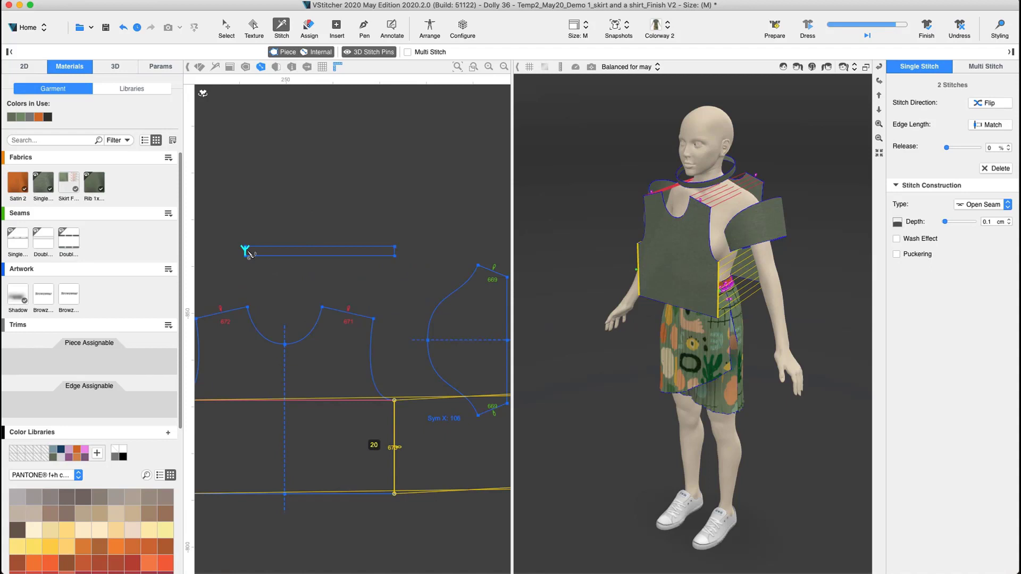
pyautogui.moveTo(245, 250); pyautogui.dragTo(398, 254)
pyautogui.click(398, 254)
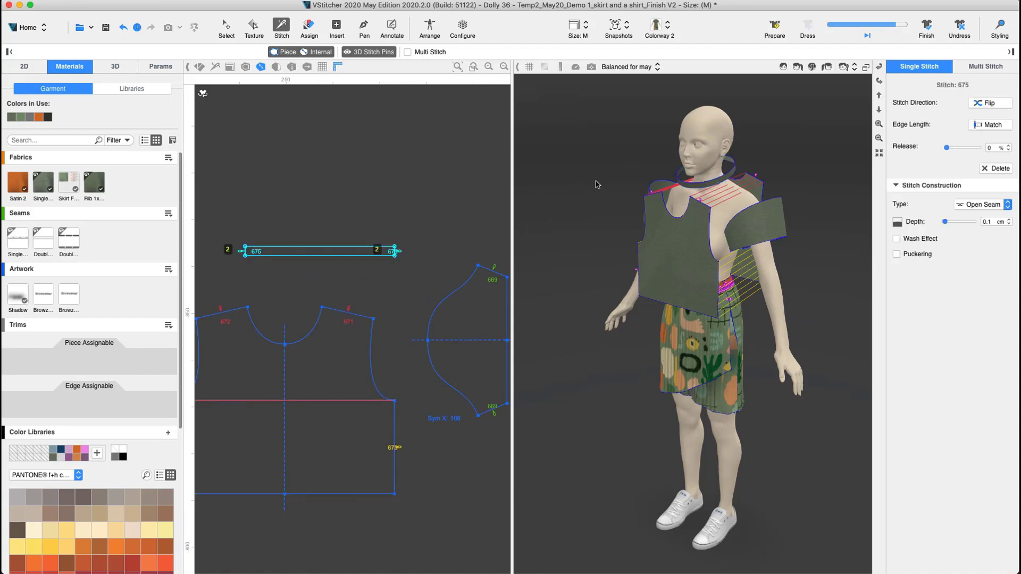
# Multi Stitch the collar's lower edge to both halves of the front and back necklines, with Symmetry off.
pyautogui.click(408, 53)
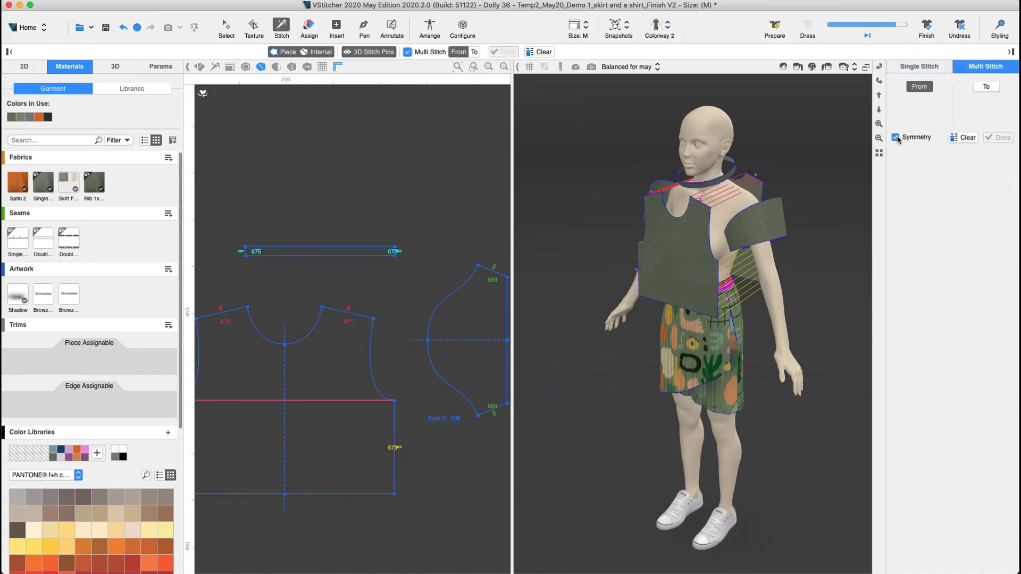
pyautogui.click(895, 138)
pyautogui.click(298, 256)
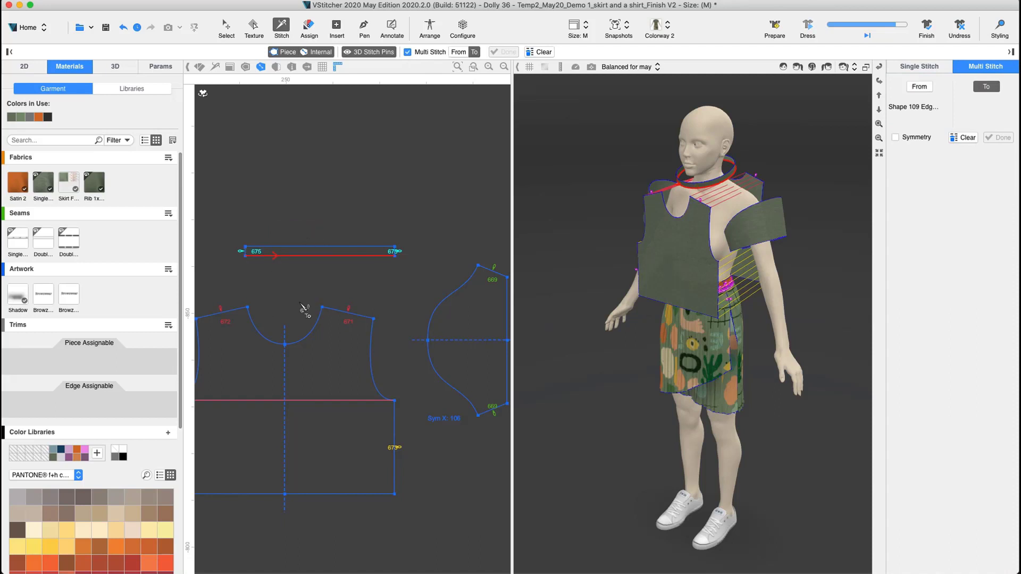
pyautogui.click(260, 325)
pyautogui.click(313, 325)
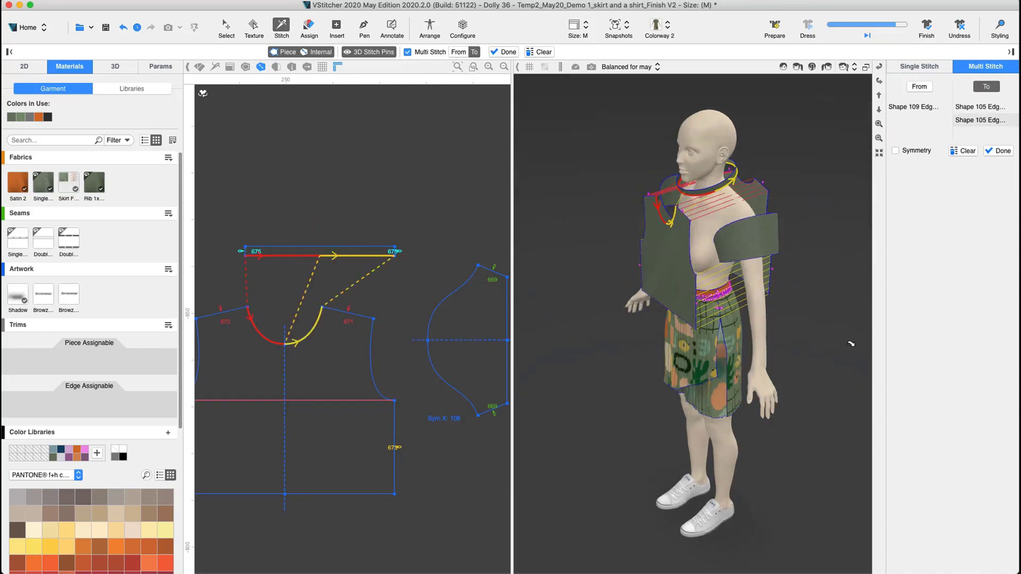
pyautogui.moveTo(851, 344); pyautogui.dragTo(710, 337)
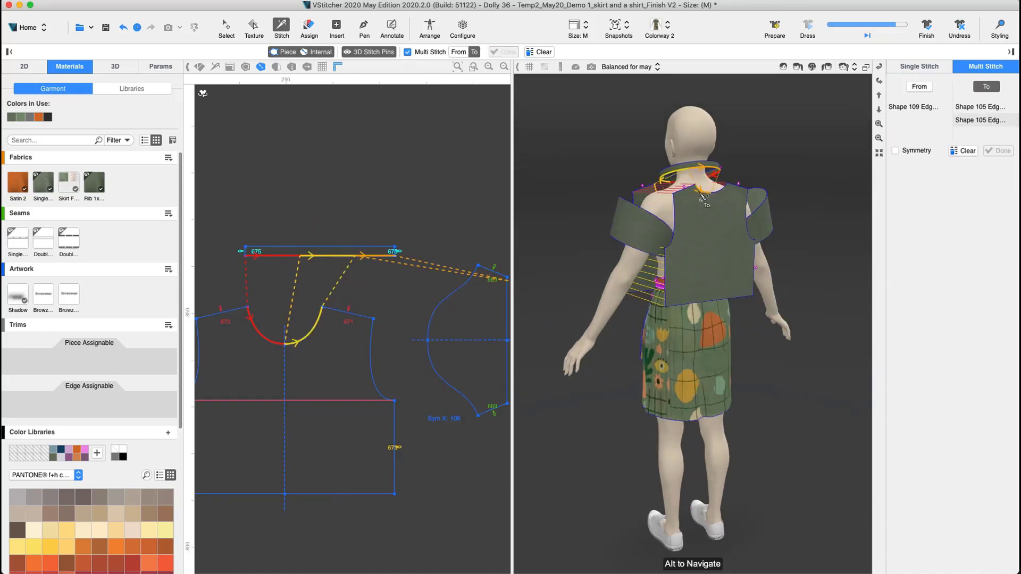
pyautogui.click(700, 193)
pyautogui.click(717, 190)
pyautogui.click(1003, 179)
pyautogui.press('Escape')
# Multi Stitch the back and front armholes on the avatar's left side to that sleeve's cap, with Symmetry off.
pyautogui.moveTo(735, 201); pyautogui.dragTo(735, 198)
pyautogui.press('s')
pyautogui.click(895, 137)
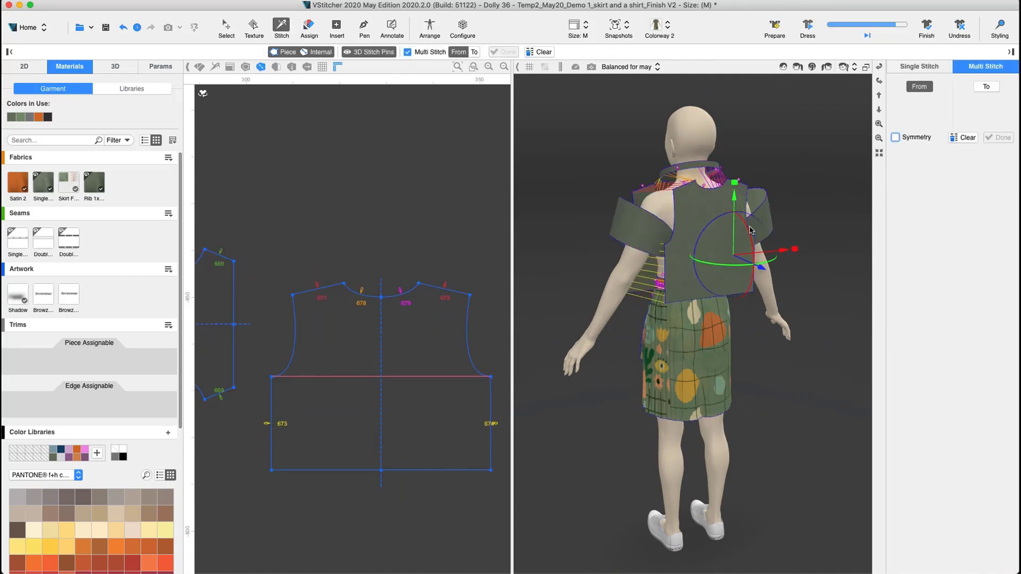
pyautogui.click(295, 325)
pyautogui.moveTo(619, 266); pyautogui.dragTo(655, 265, button='right')
pyautogui.click(685, 245)
pyautogui.click(984, 88)
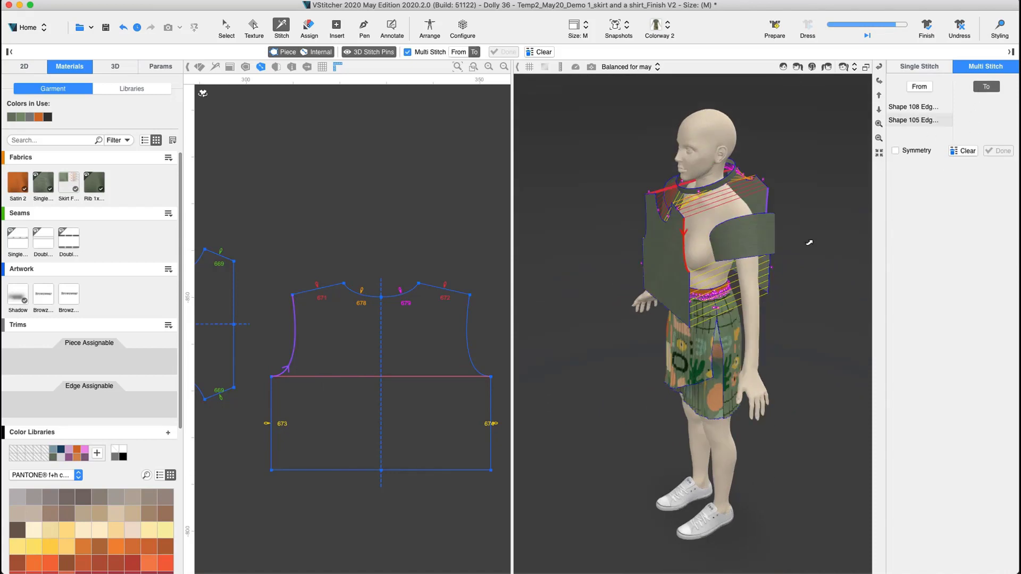
pyautogui.click(686, 157)
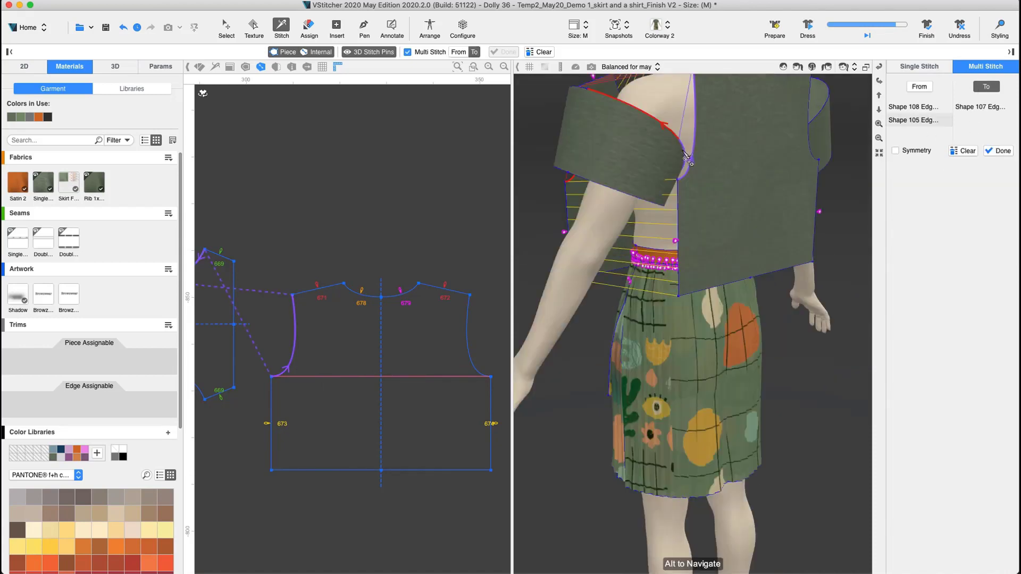
pyautogui.moveTo(547, 232); pyautogui.dragTo(593, 253)
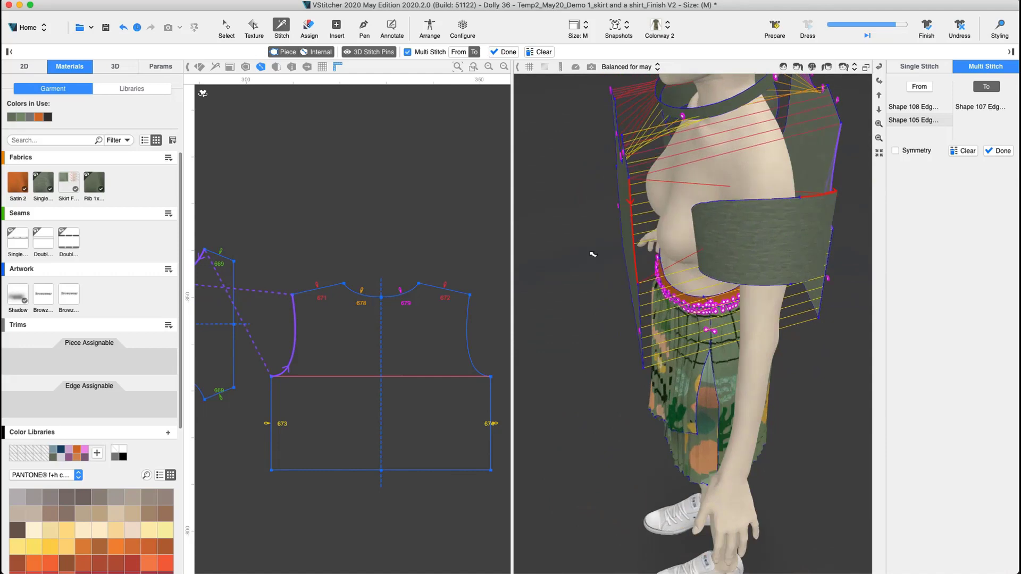
pyautogui.click(764, 201)
pyautogui.click(998, 151)
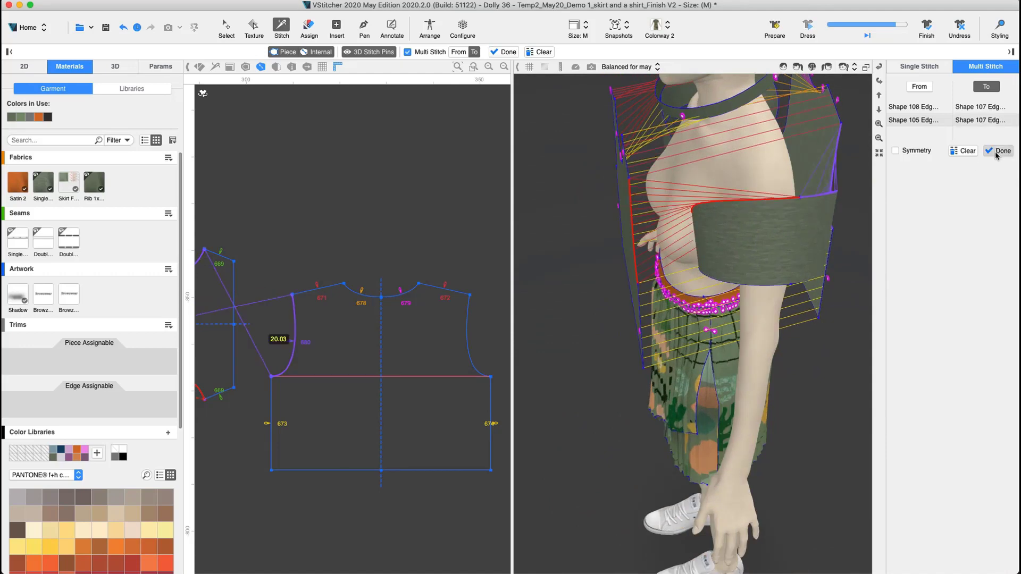
# Multi Stitch the back and front armholes on the avatar's right side to the matching sleeve cap.
pyautogui.scroll(-5, 825, 264)
pyautogui.keyDown('alt'); pyautogui.moveTo(825, 263); pyautogui.dragTo(513, 52); pyautogui.keyUp('alt')
pyautogui.click(407, 51)
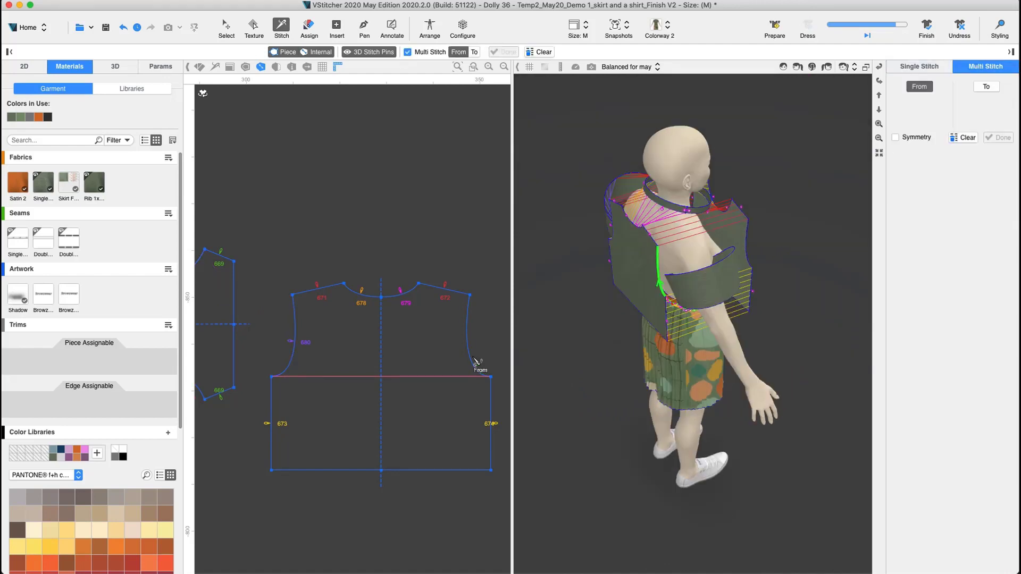
pyautogui.click(658, 263)
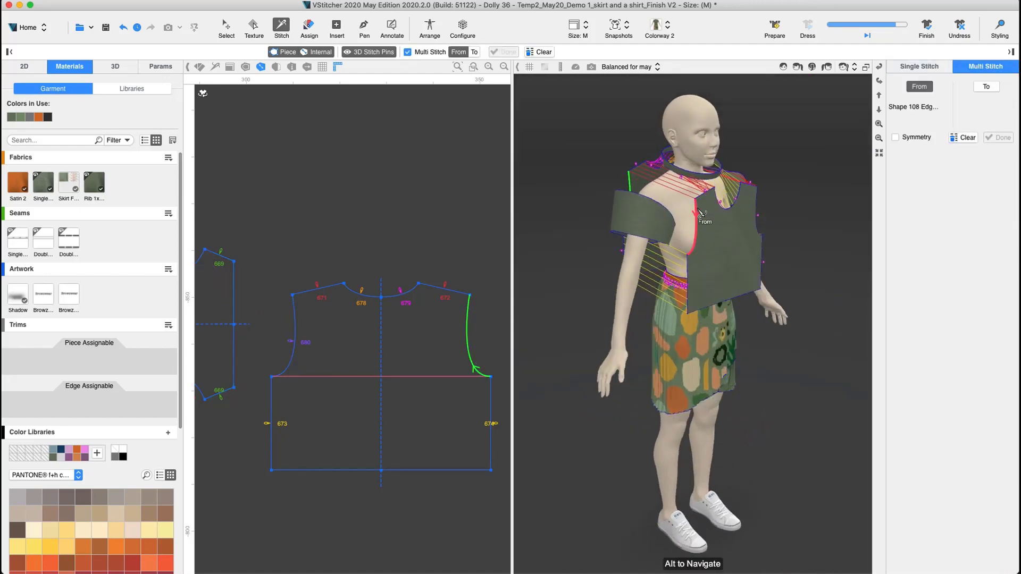
pyautogui.click(613, 208)
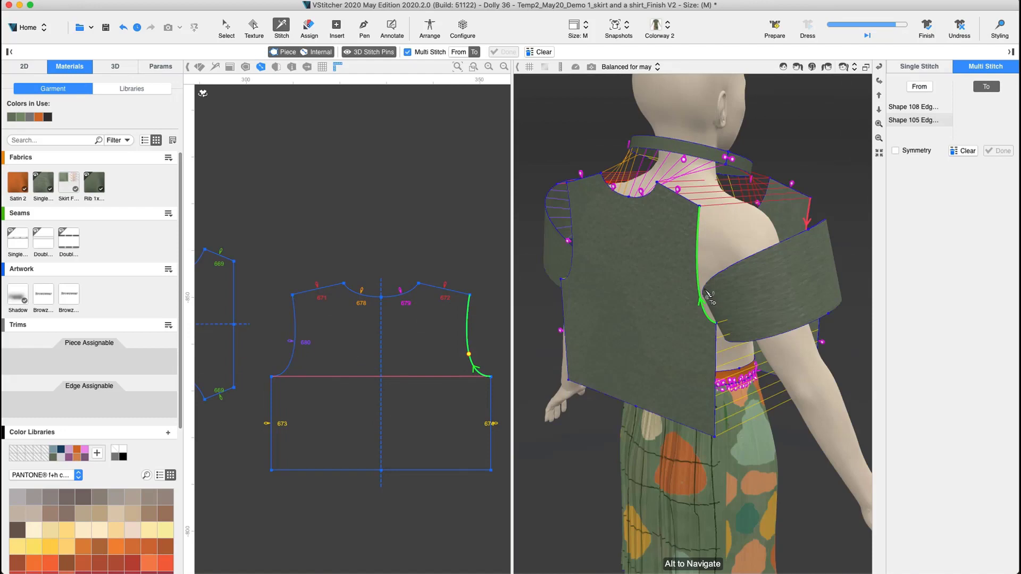
pyautogui.click(816, 256)
pyautogui.keyDown('alt'); pyautogui.moveTo(847, 246); pyautogui.dragTo(819, 319); pyautogui.keyUp('alt')
pyautogui.click(650, 282)
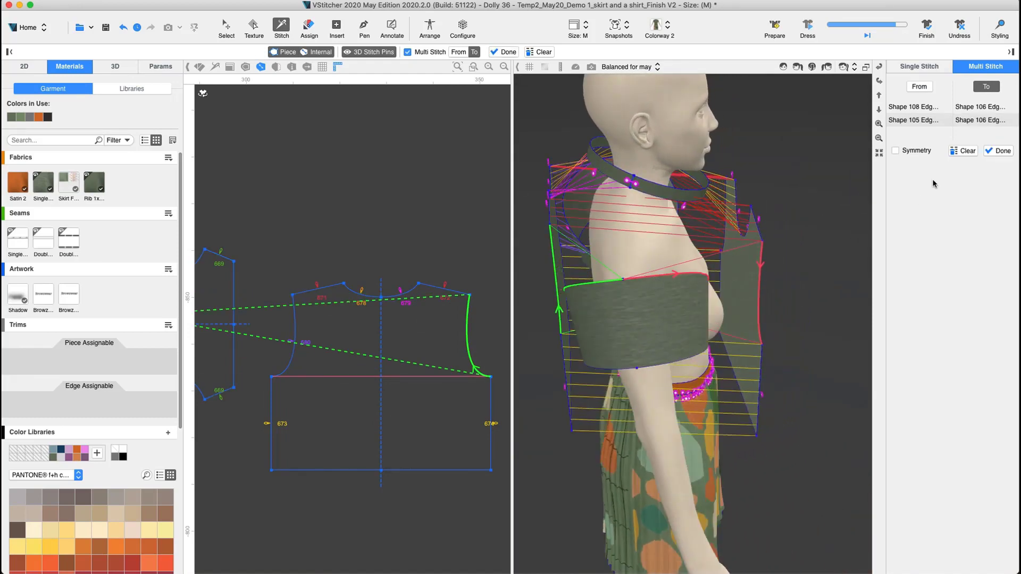
pyautogui.click(997, 152)
# Dress the avatar in the stitched shirt, hide the 3D stitch pins, and leave stitching mode.
pyautogui.click(807, 30)
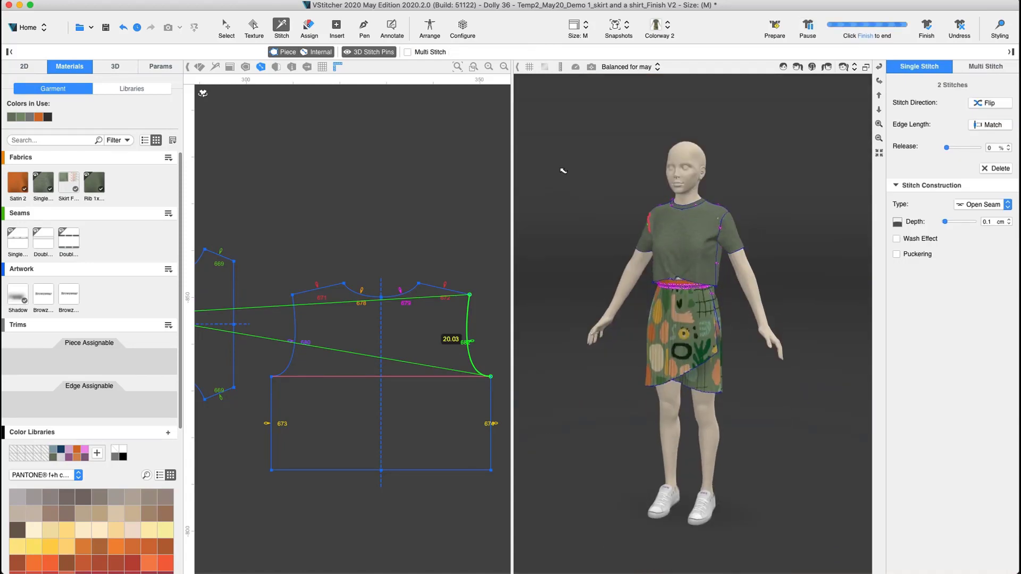
pyautogui.scroll(5, 678, 212)
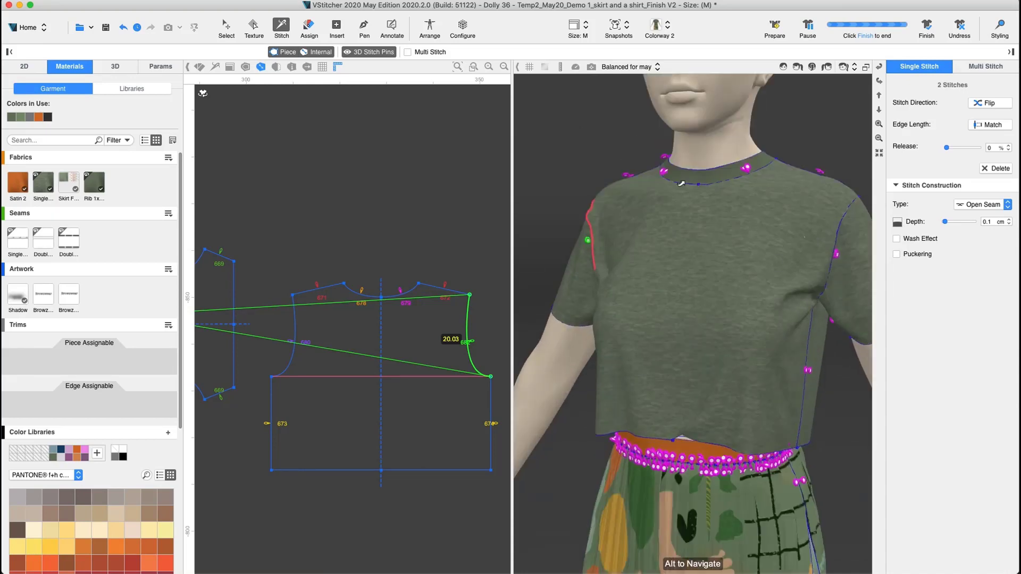
pyautogui.click(392, 55)
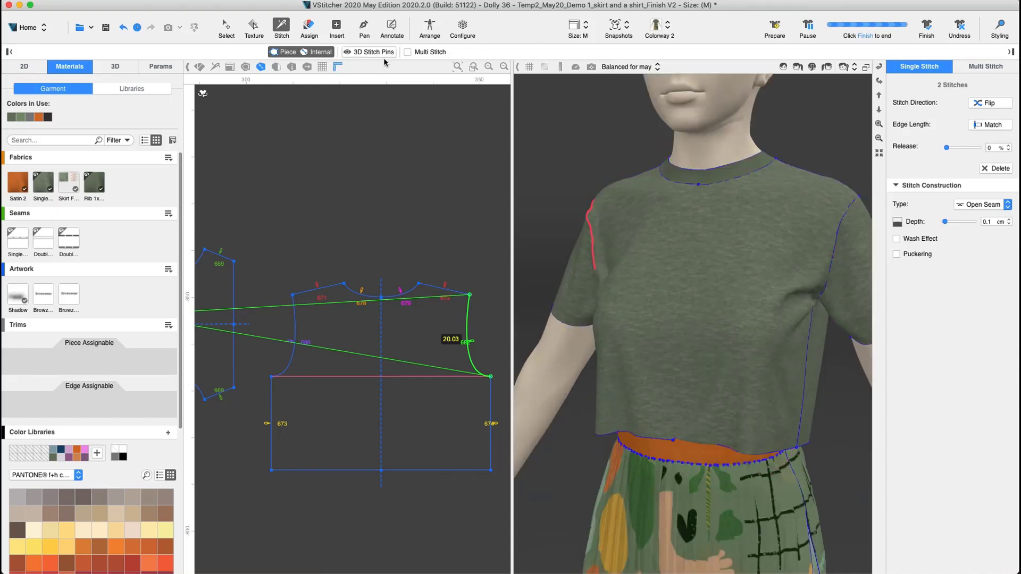
pyautogui.click(227, 26)
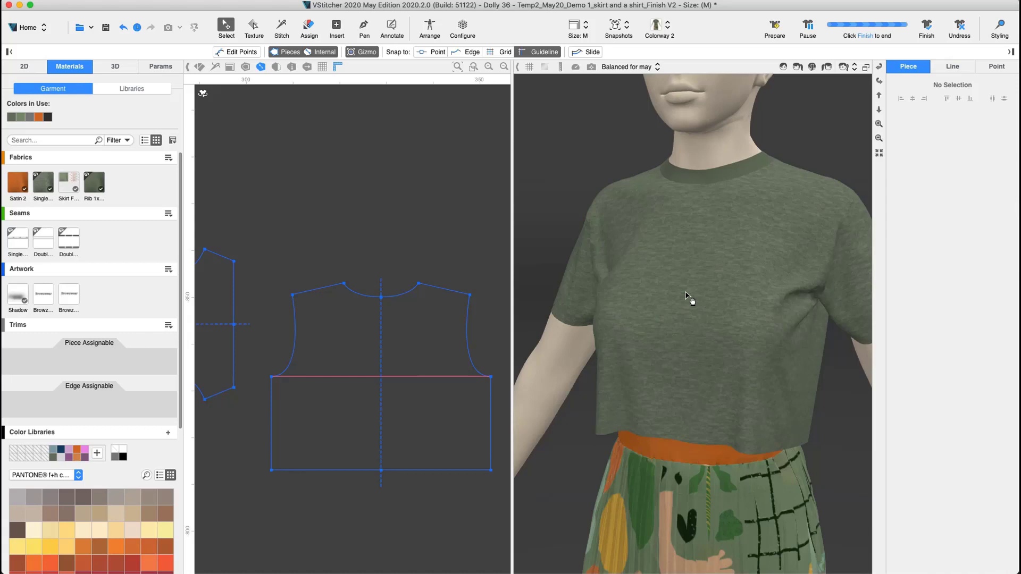
# Place the Browzwear logo artwork, about 21 by 6.5 cm, on the chest of the shirt front.
pyautogui.scroll(-4, 688, 296)
pyautogui.moveTo(686, 272); pyautogui.dragTo(674, 263, button='middle')
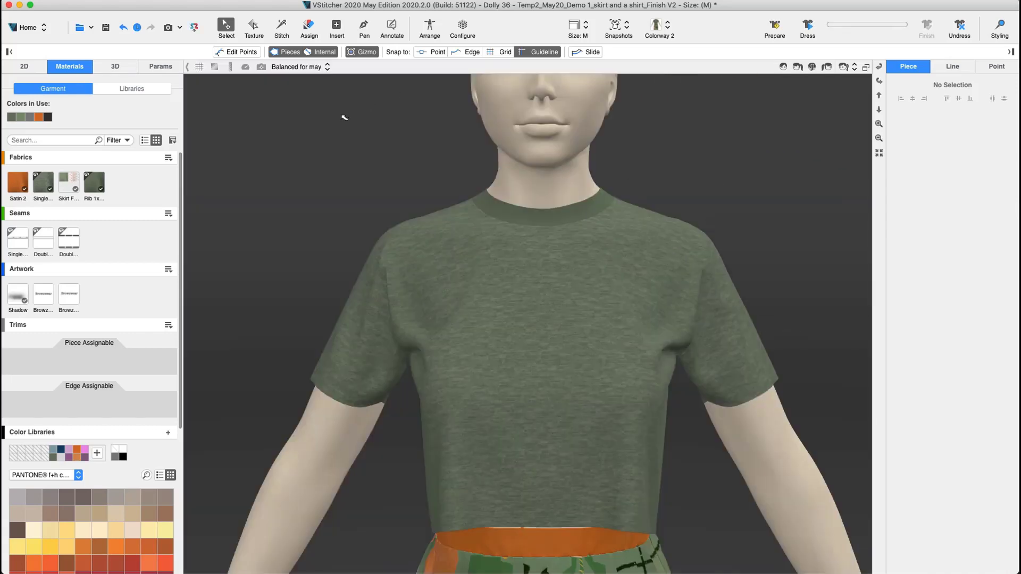
pyautogui.moveTo(68, 294); pyautogui.dragTo(531, 365)
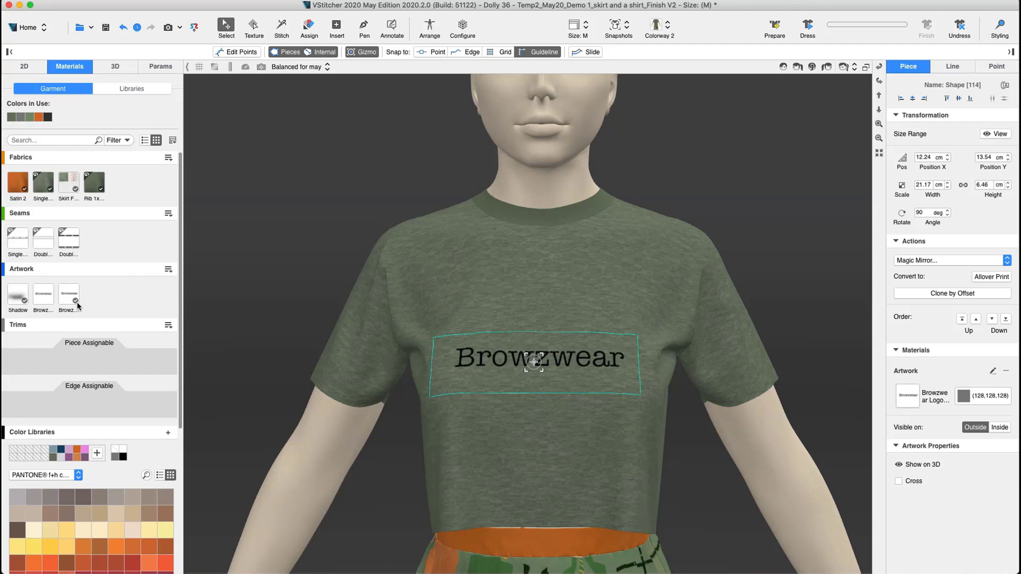
# Edit the chest logo's source image in Photoshop with green brush splatter over its left end, save it, and accept the change in VStitcher.
pyautogui.click(48, 303)
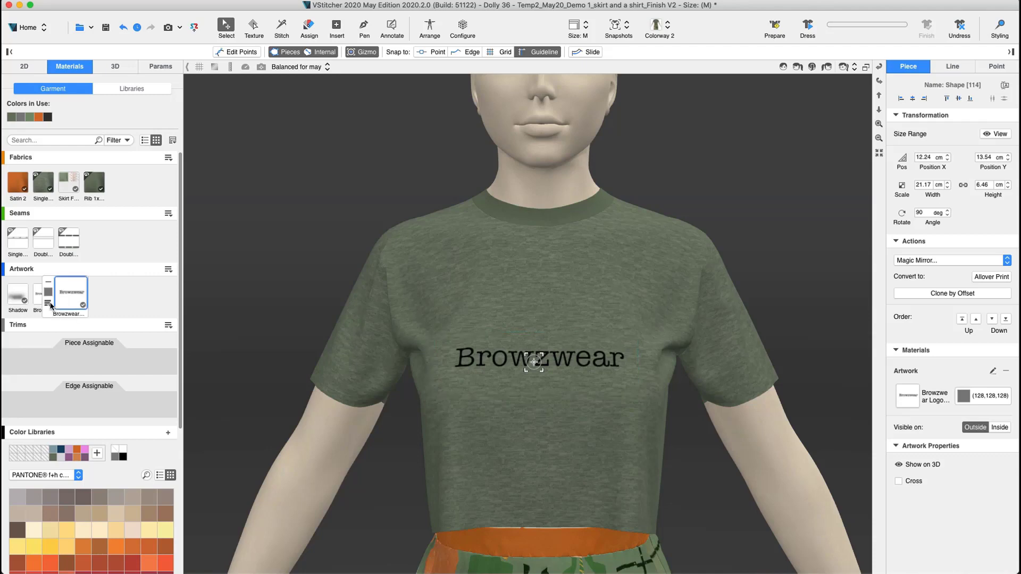
pyautogui.click(68, 337)
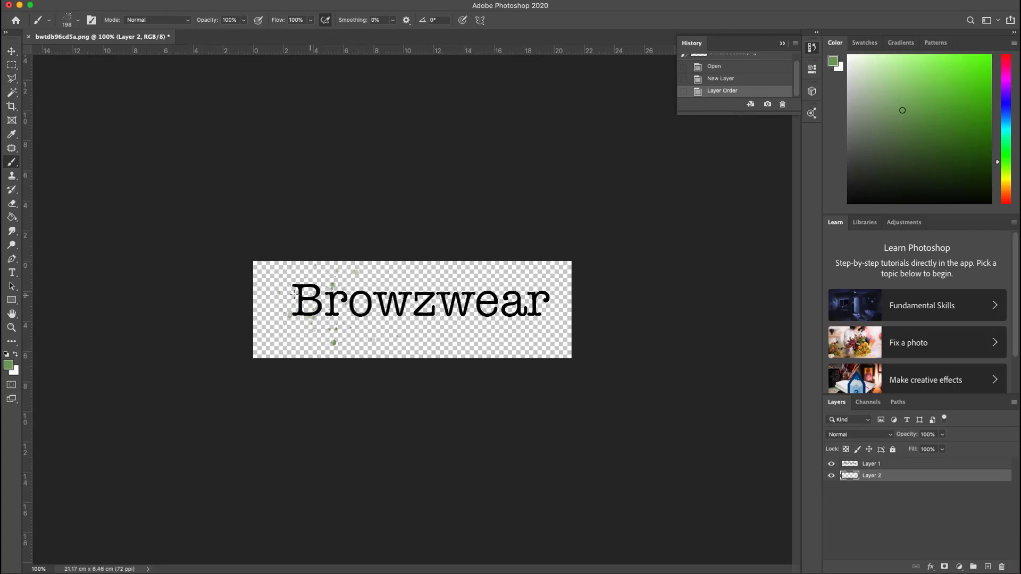
pyautogui.moveTo(320, 298)
pyautogui.mouseDown()
pyautogui.moveTo(274, 293)
pyautogui.moveTo(291, 298)
pyautogui.moveTo(298, 319)
pyautogui.mouseUp()
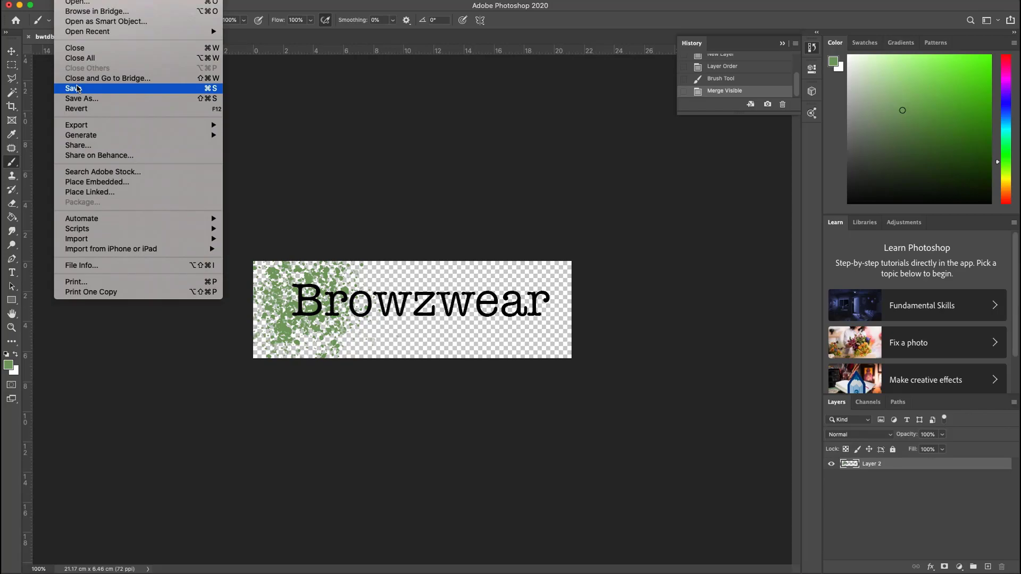
pyautogui.click(76, 89)
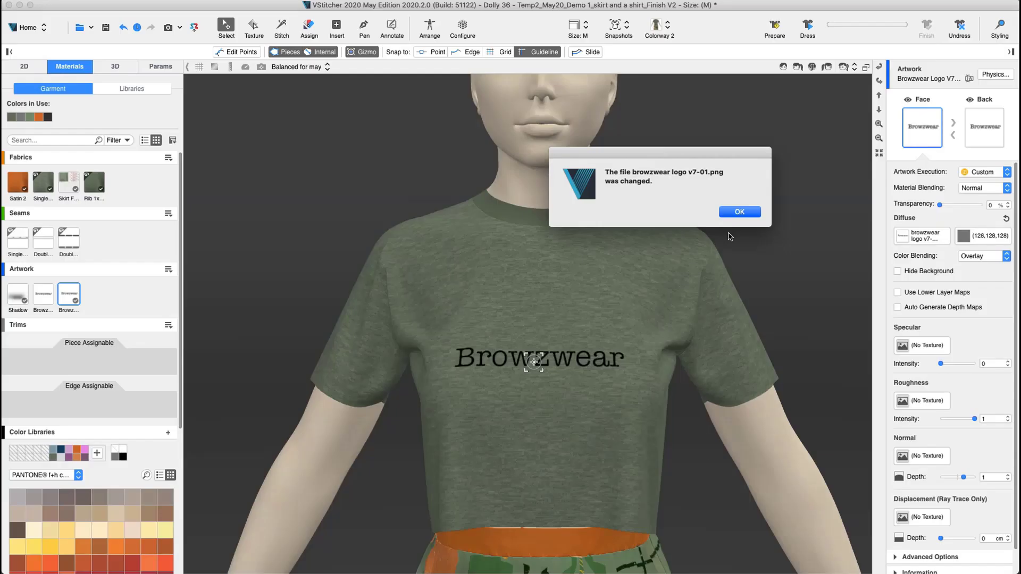
pyautogui.click(740, 212)
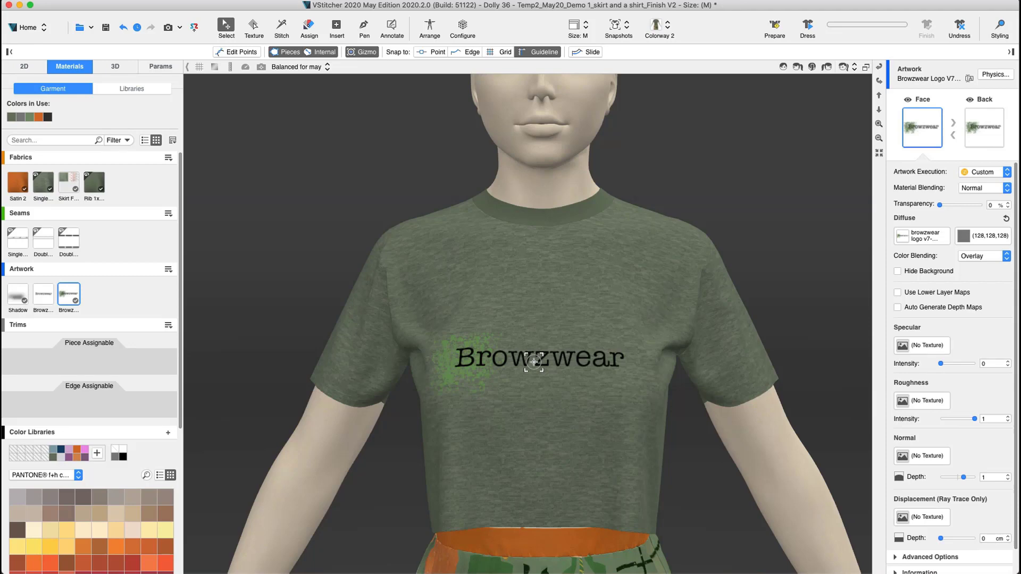
# Check the Detect changes to source texture files option in the Images & Colors preferences.
pyautogui.press('super+Tab')
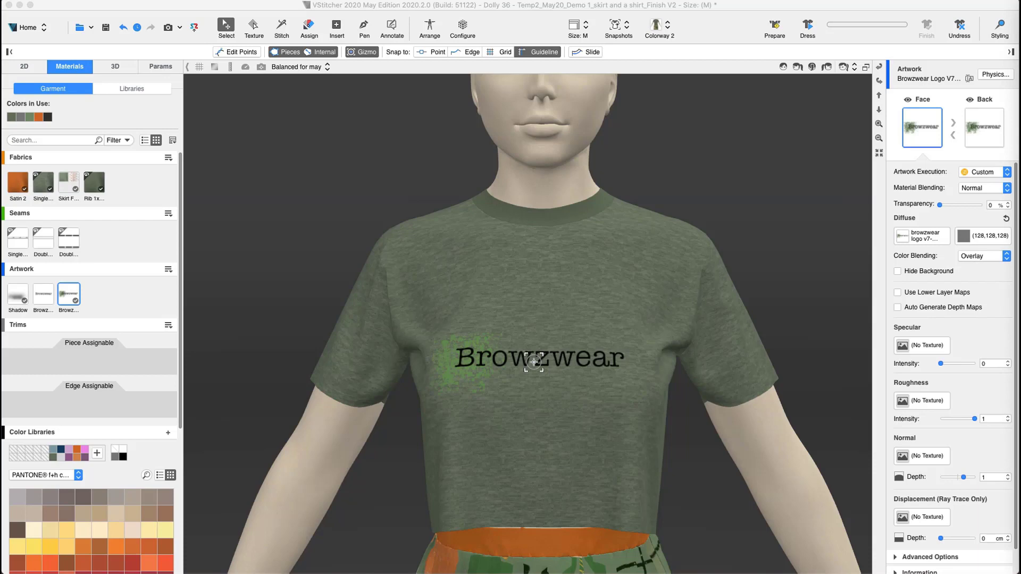
pyautogui.click(40, 0)
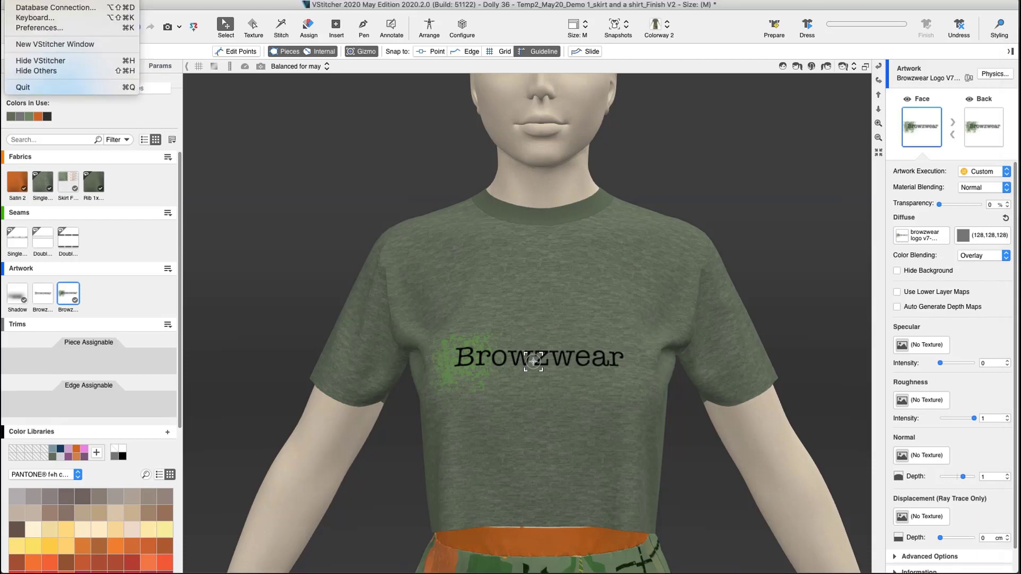
pyautogui.click(40, 30)
pyautogui.click(506, 140)
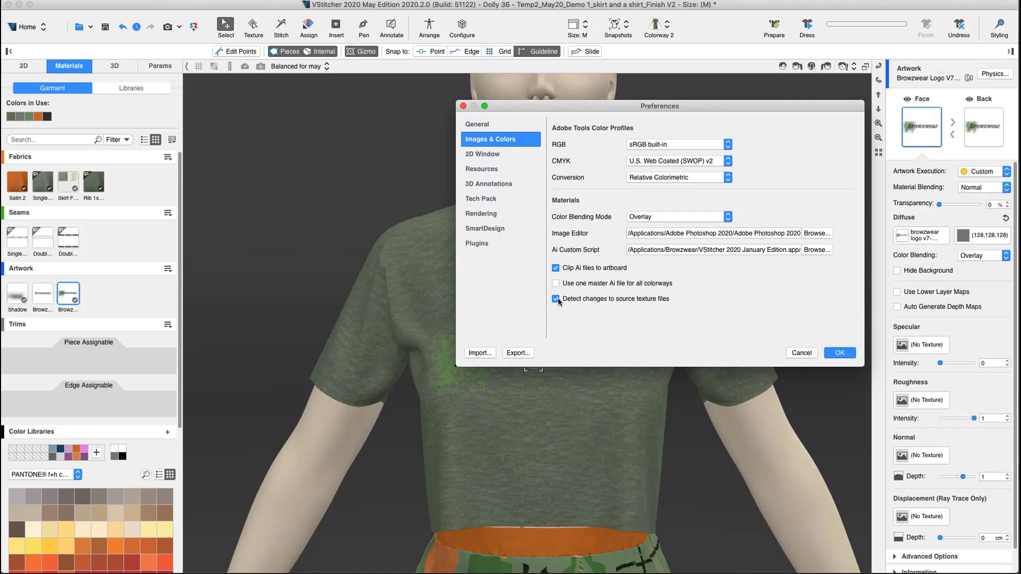
pyautogui.click(833, 353)
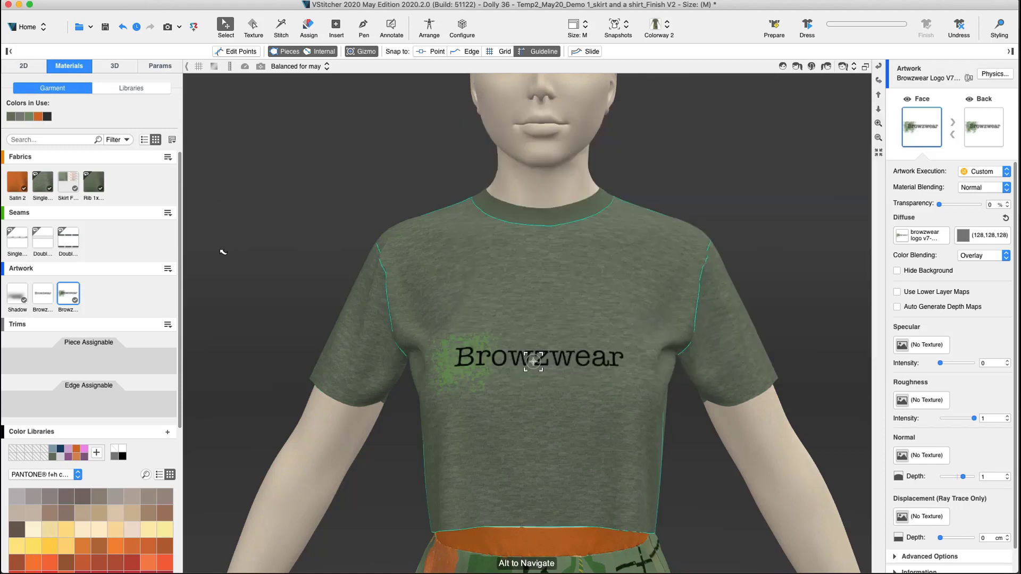
# Replace the splattered logo on the shirt front with the Browzwear Logo V7 artwork, about 21 by 6.5 cm, and save the garment.
pyautogui.click(48, 283)
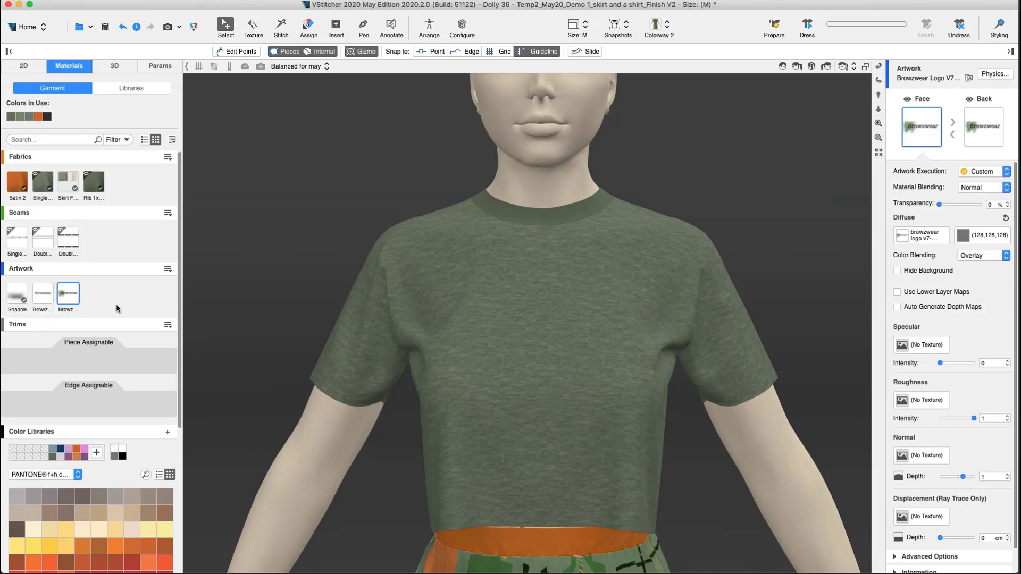
pyautogui.moveTo(42, 297); pyautogui.dragTo(534, 339)
pyautogui.moveTo(408, 220); pyautogui.dragTo(403, 216)
pyautogui.moveTo(739, 326); pyautogui.dragTo(756, 326)
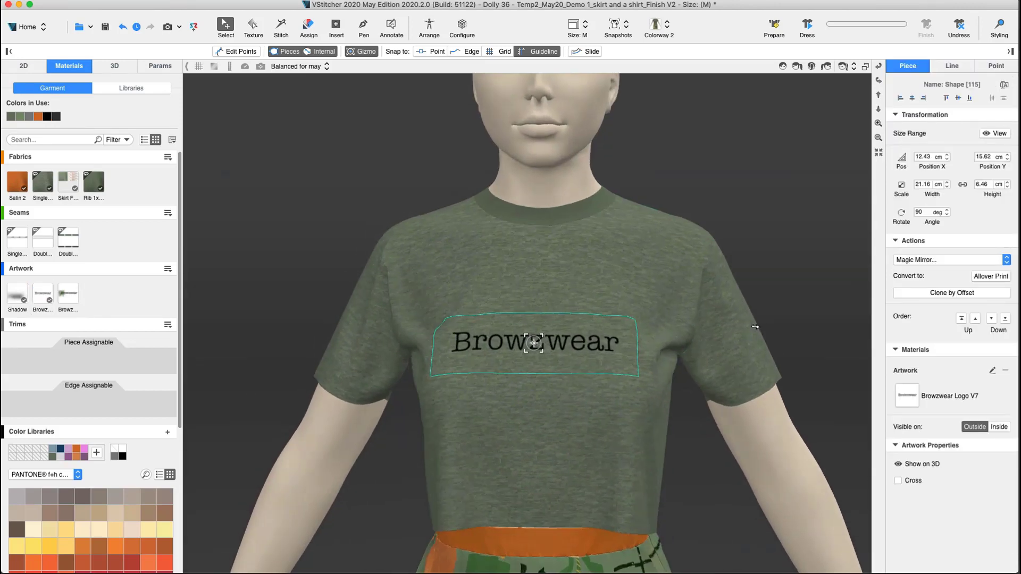
pyautogui.click(755, 327)
pyautogui.click(60, 1)
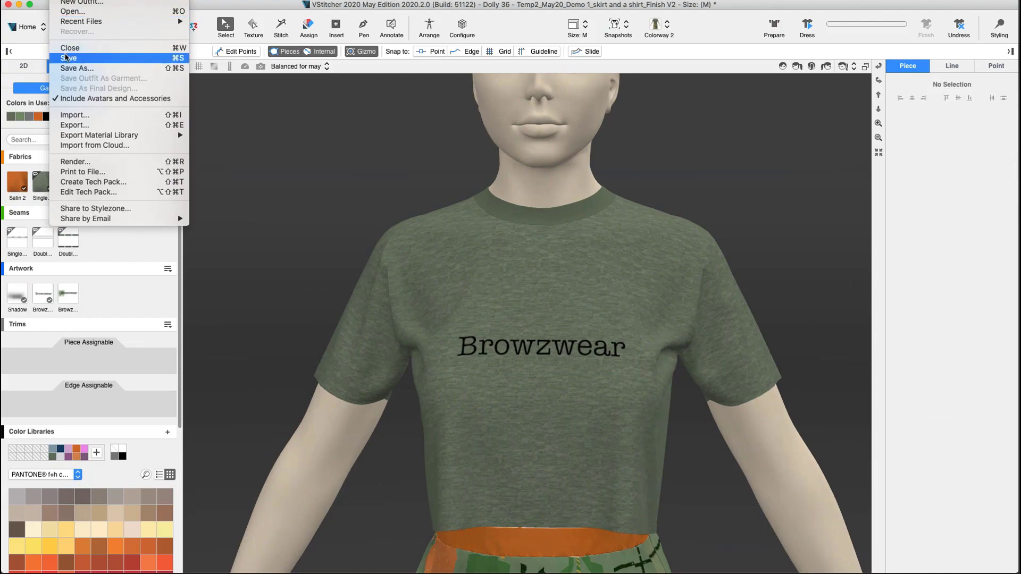
pyautogui.click(68, 58)
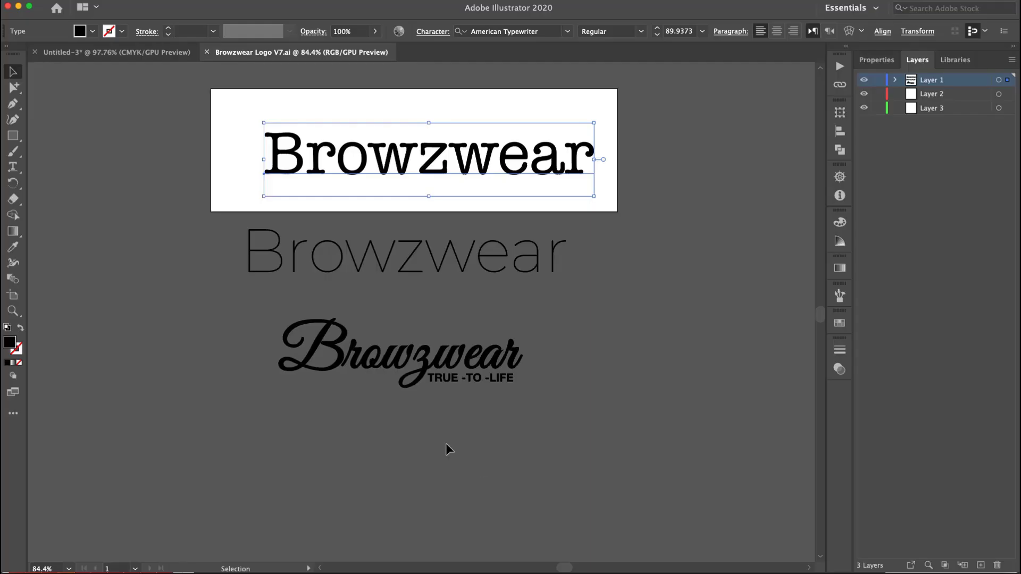
# In Illustrator, swap the typewriter lettering on the Browzwear Logo V7.ai artboard for the script "Browzwear TRUE-TO-LIFE" logo and save the file.
pyautogui.moveTo(386, 163); pyautogui.dragTo(383, 433)
pyautogui.moveTo(401, 353); pyautogui.dragTo(388, 162)
pyautogui.click(63, 6)
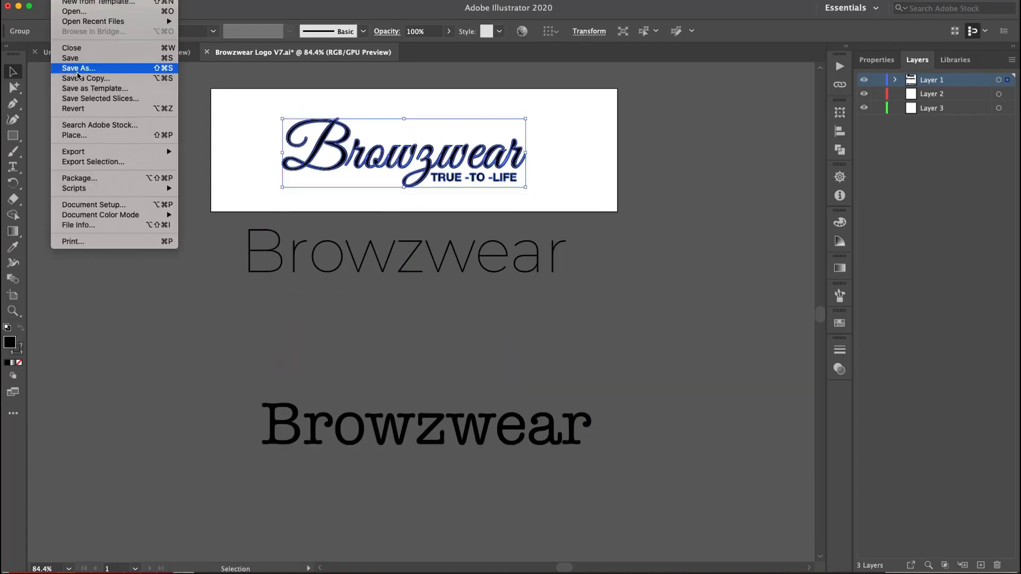
pyautogui.click(77, 62)
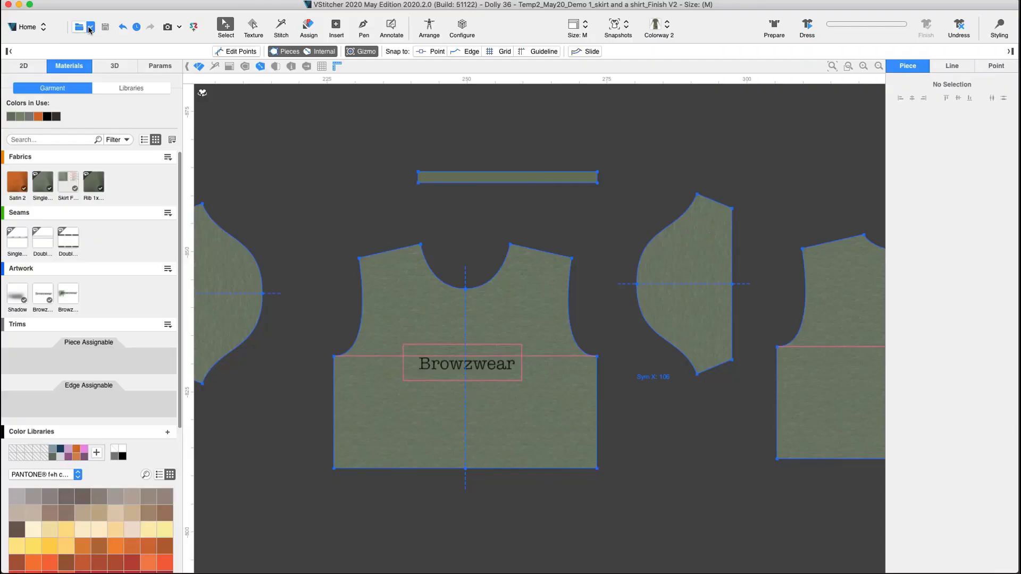
# Reopen Temp2_May20_Demo 1_skirt and a shirt_Finish V2 in VStitcher and update the garment with the modified logo texture.
pyautogui.click(91, 27)
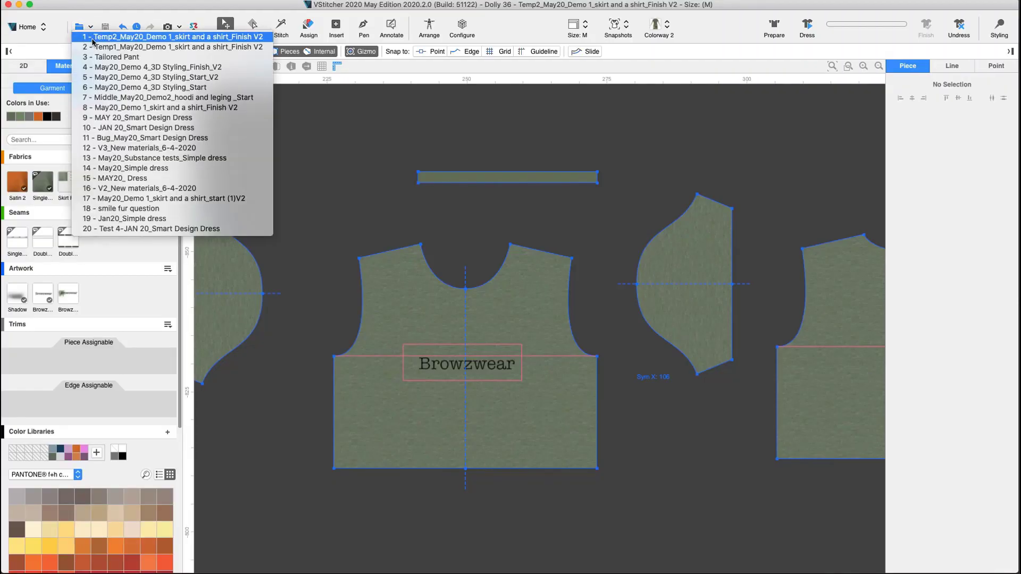
pyautogui.click(92, 38)
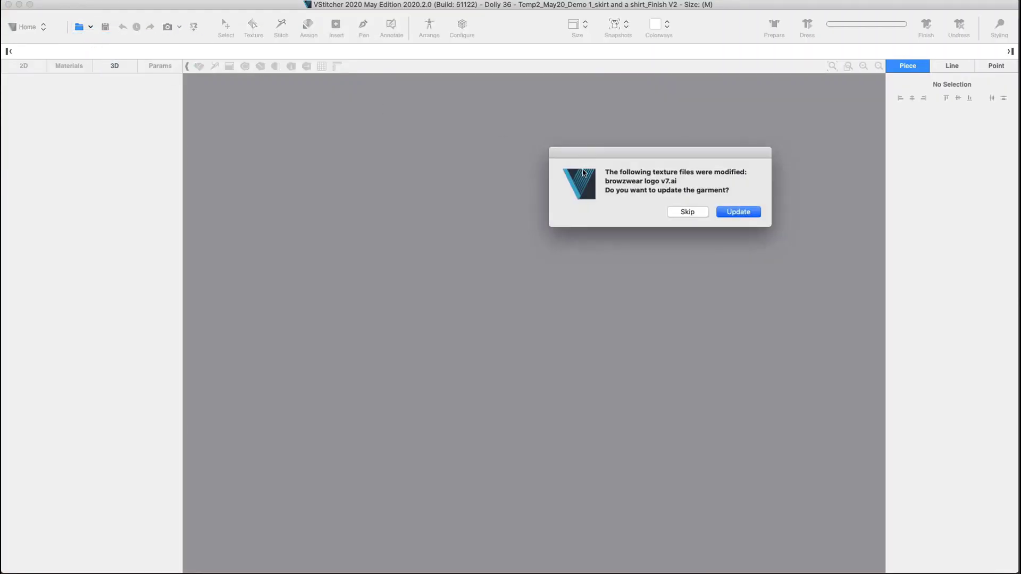
pyautogui.click(738, 213)
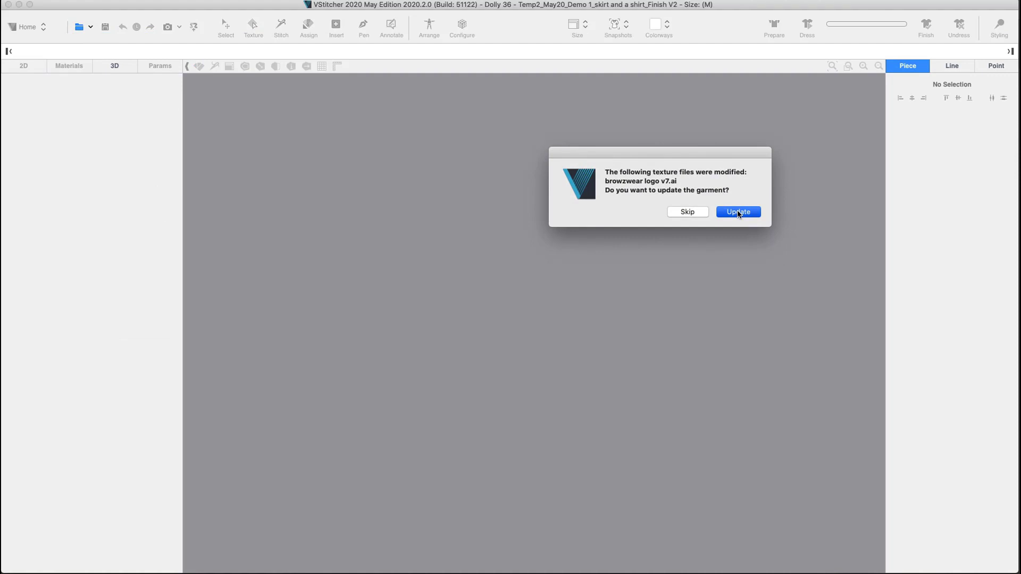